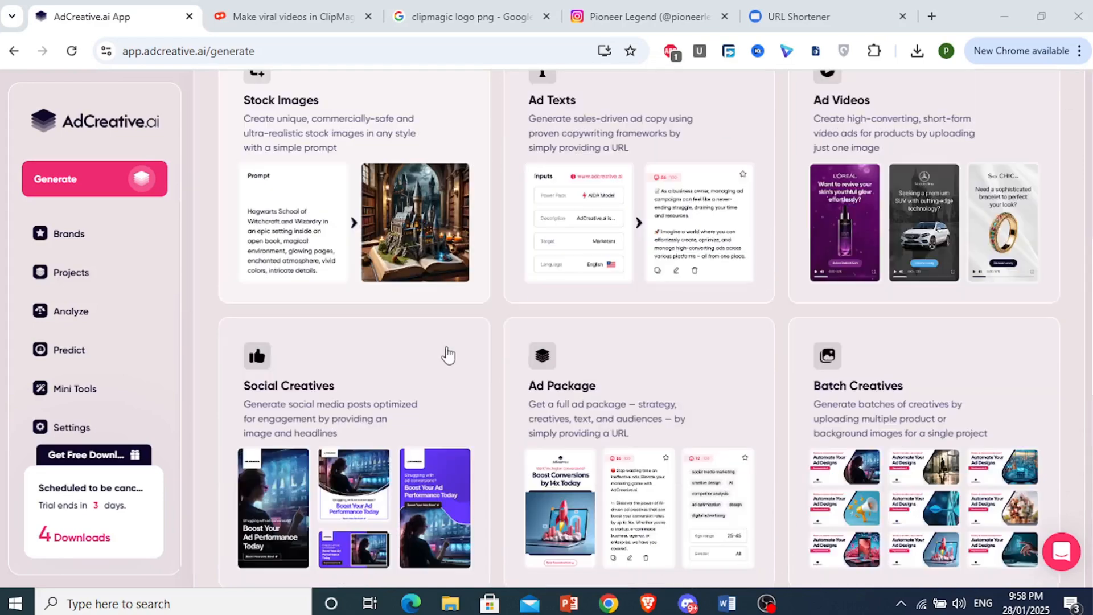
scroll(447, 357, "down", 2)
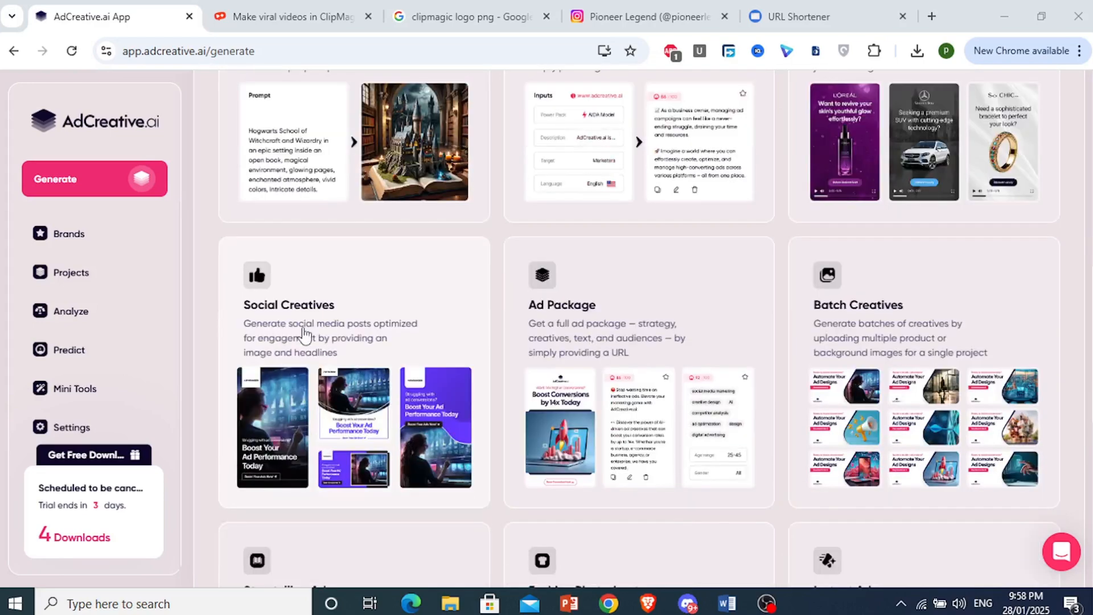
scroll(360, 364, "up", 4)
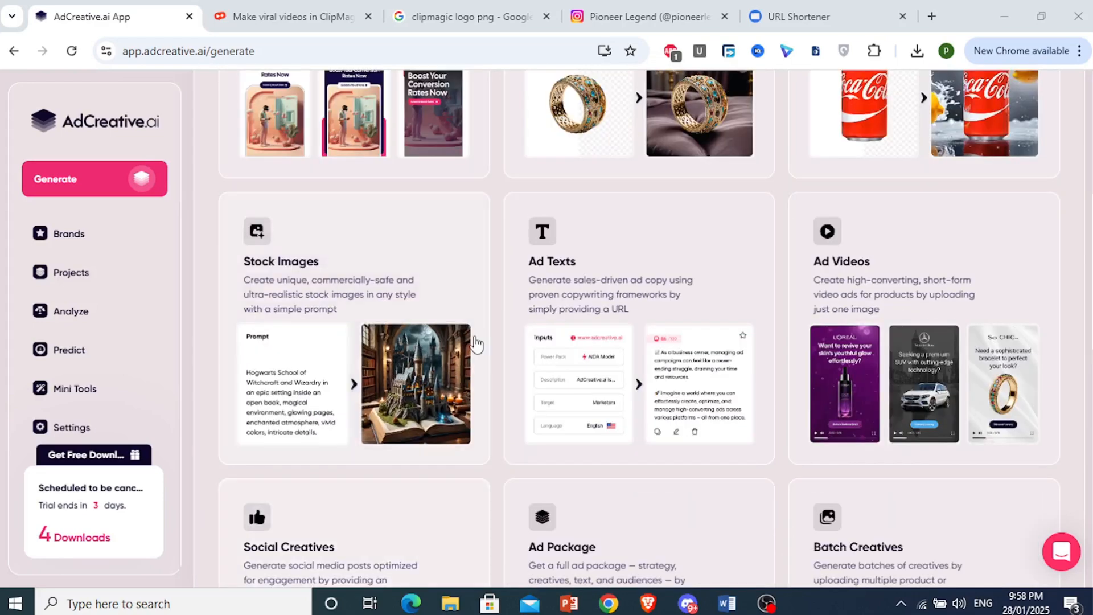
scroll(616, 306, "up", 4)
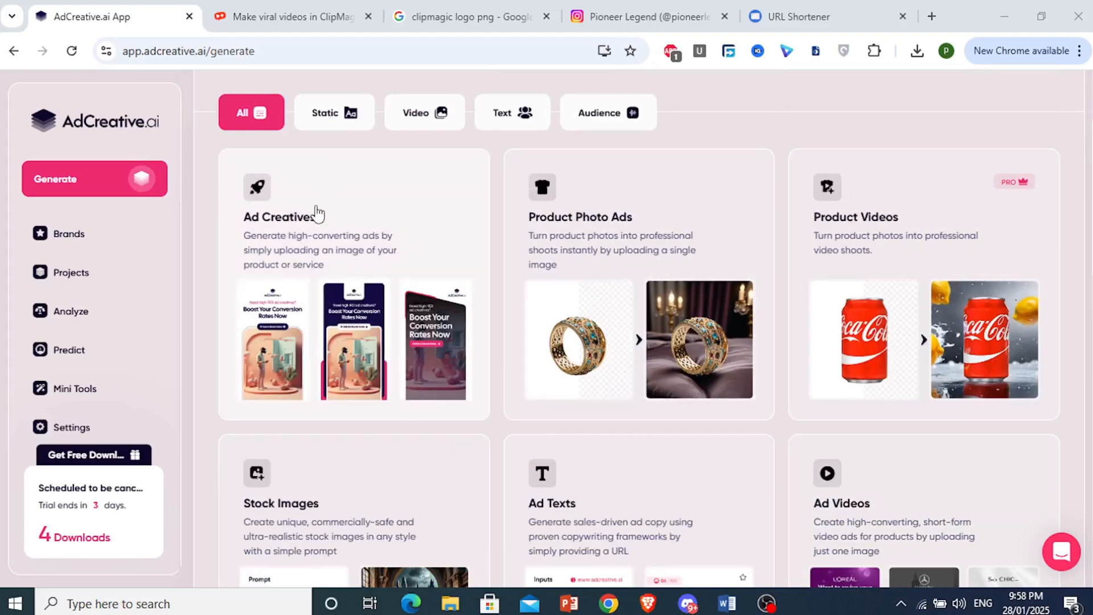
Start setting up a new brand from the brand list
left_click(64, 247)
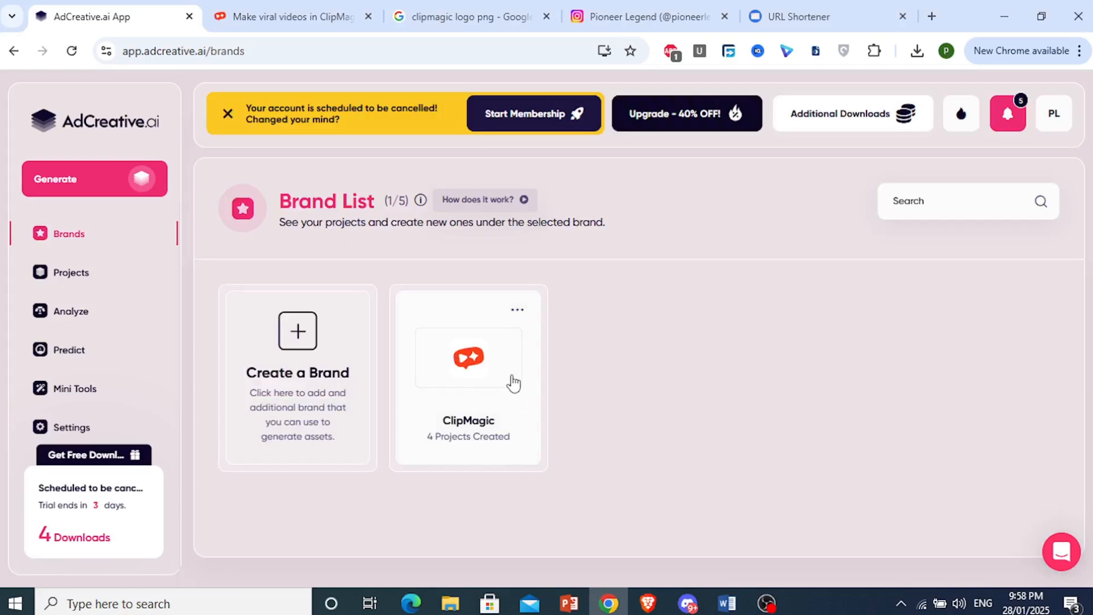
left_click(319, 371)
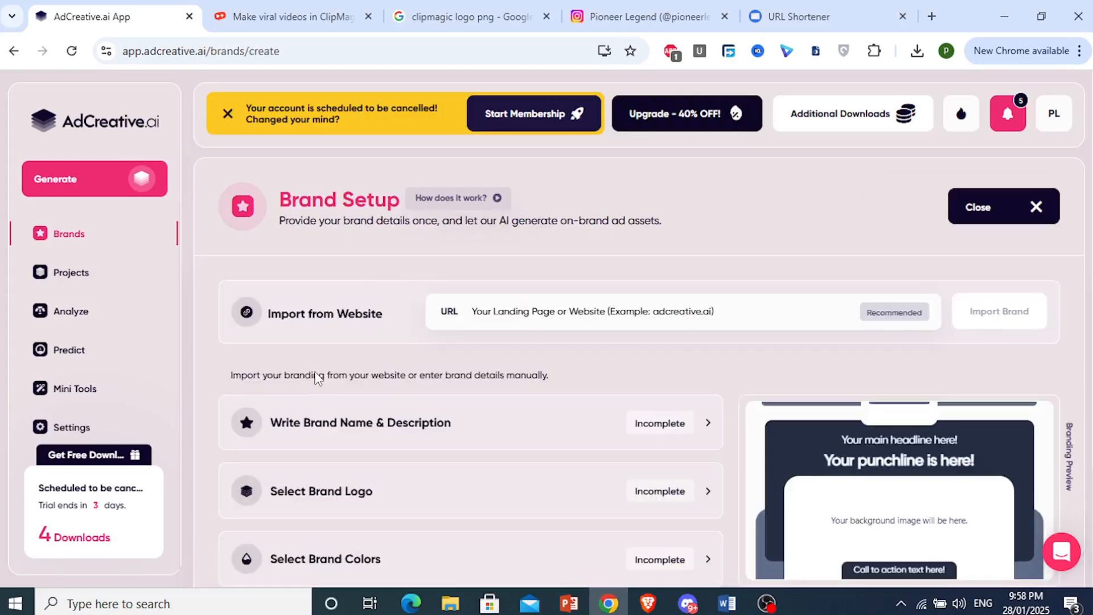
scroll(345, 364, "down", 3)
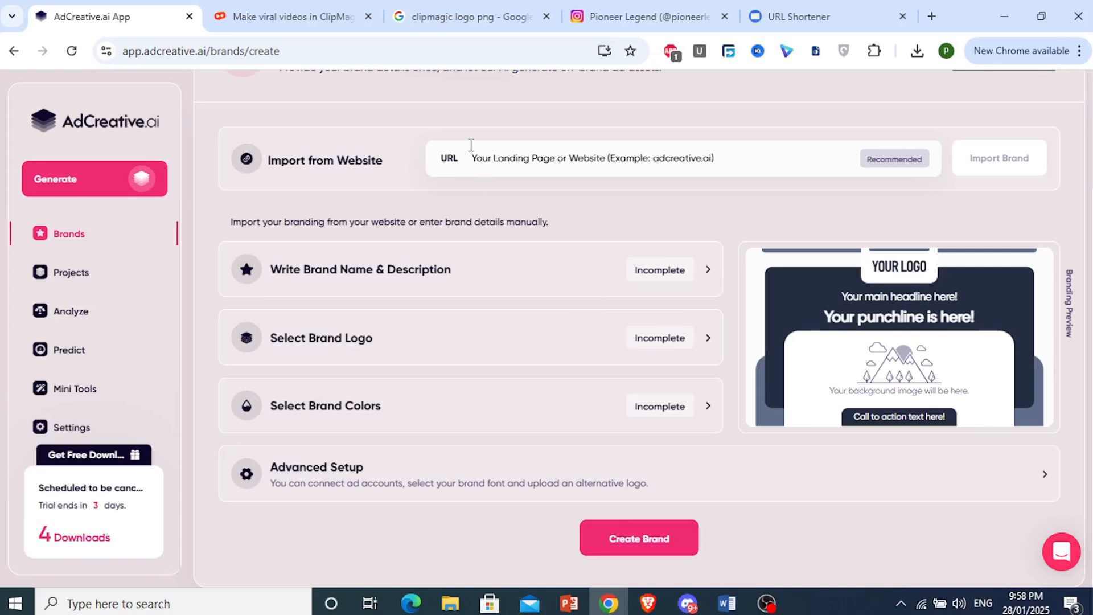
left_click(224, 8)
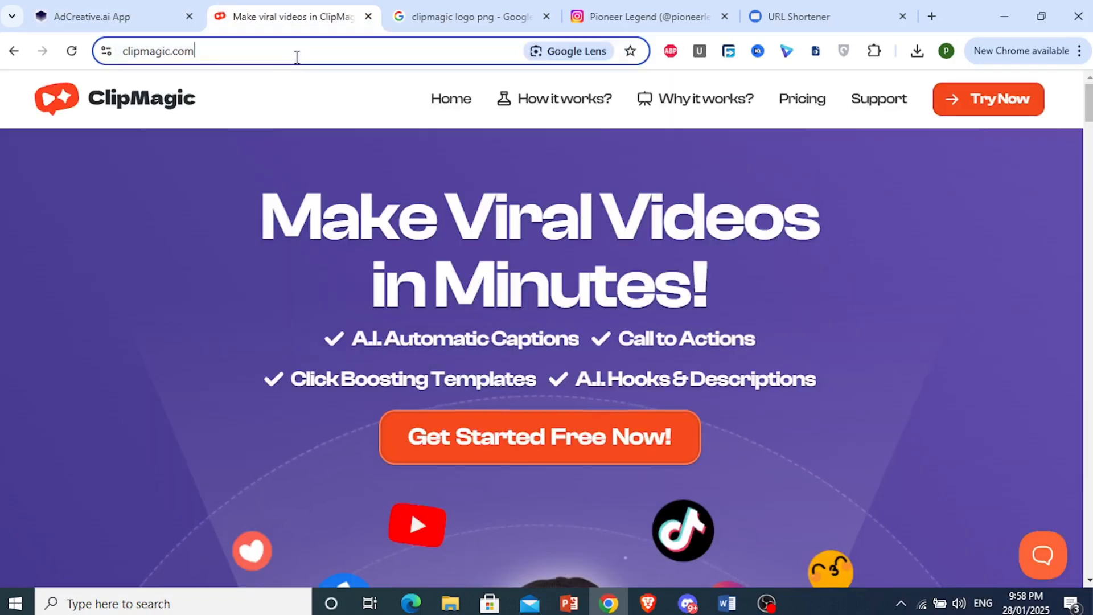
left_click(295, 51)
left_click(188, 7)
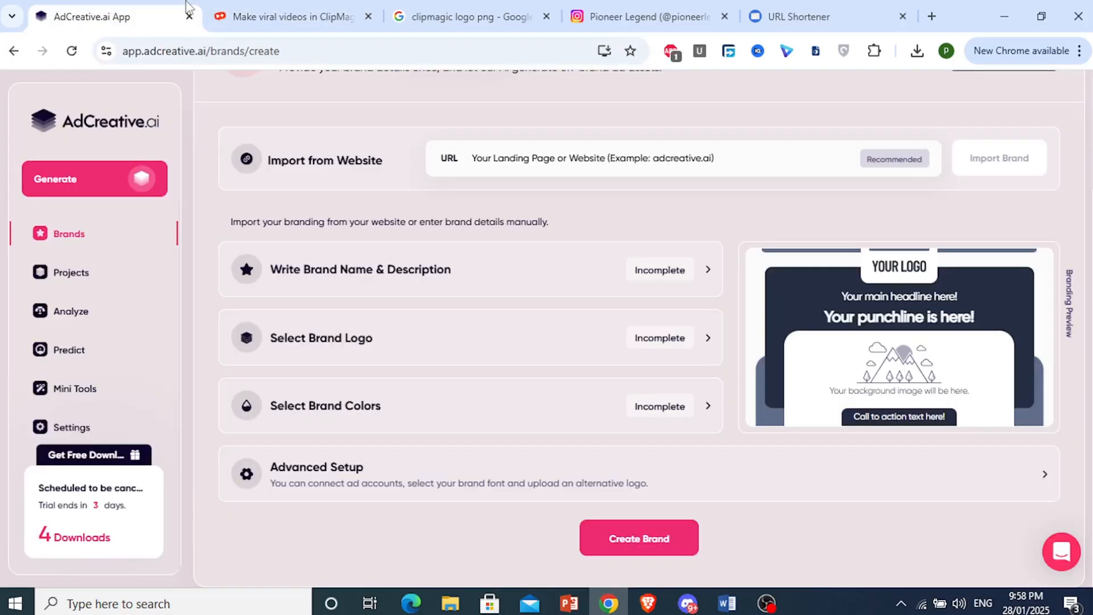
left_click(546, 166)
left_click(606, 210)
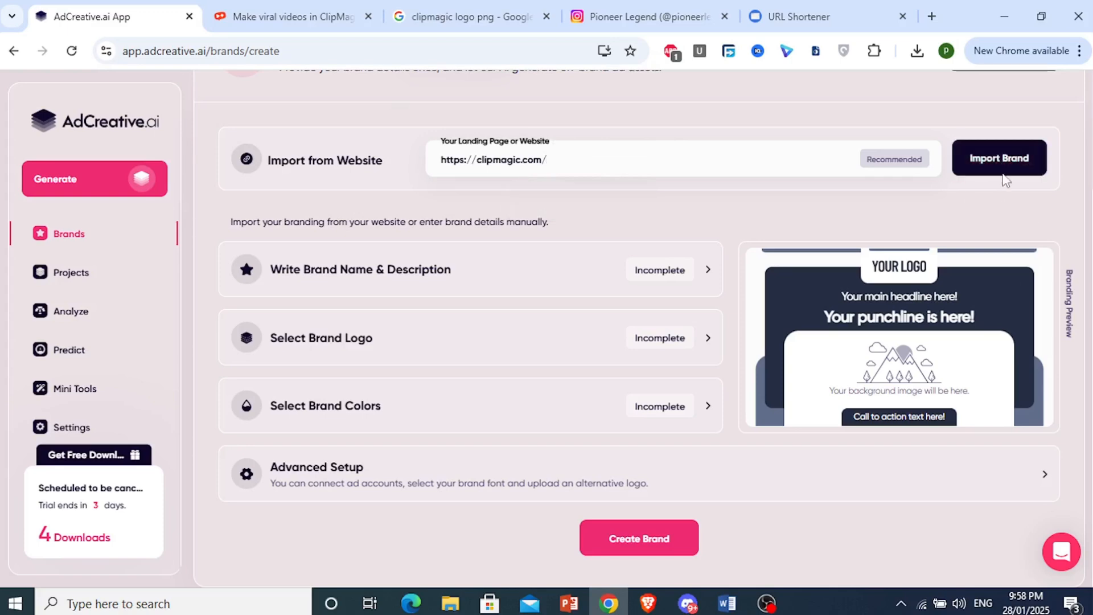
left_click(1005, 165)
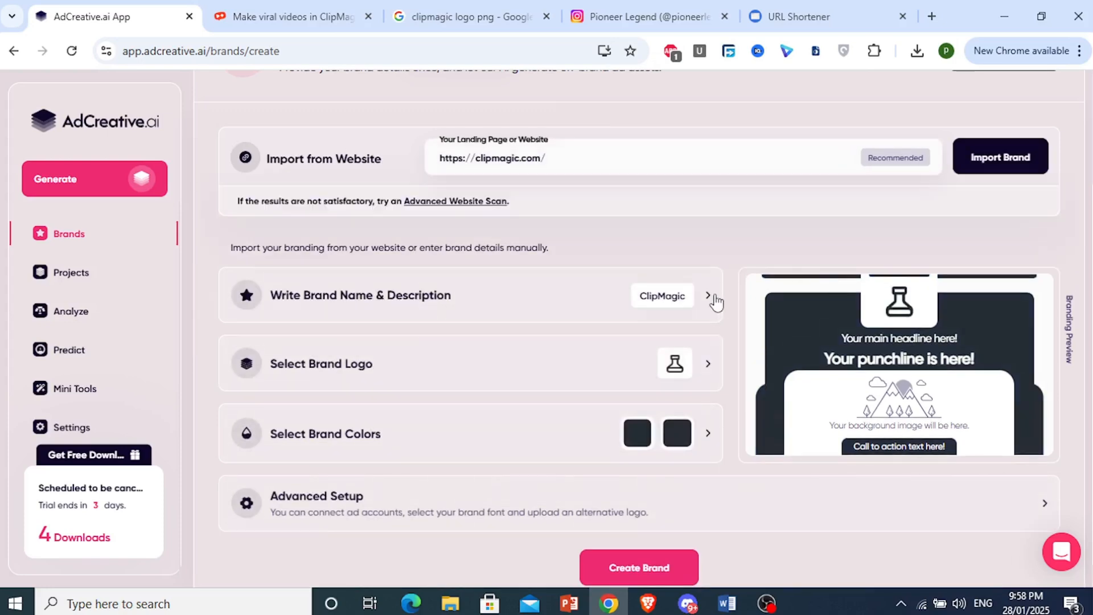
Review the imported ClipMagic brand name and product description, and save them
left_click(709, 296)
scroll(585, 350, "down", 1)
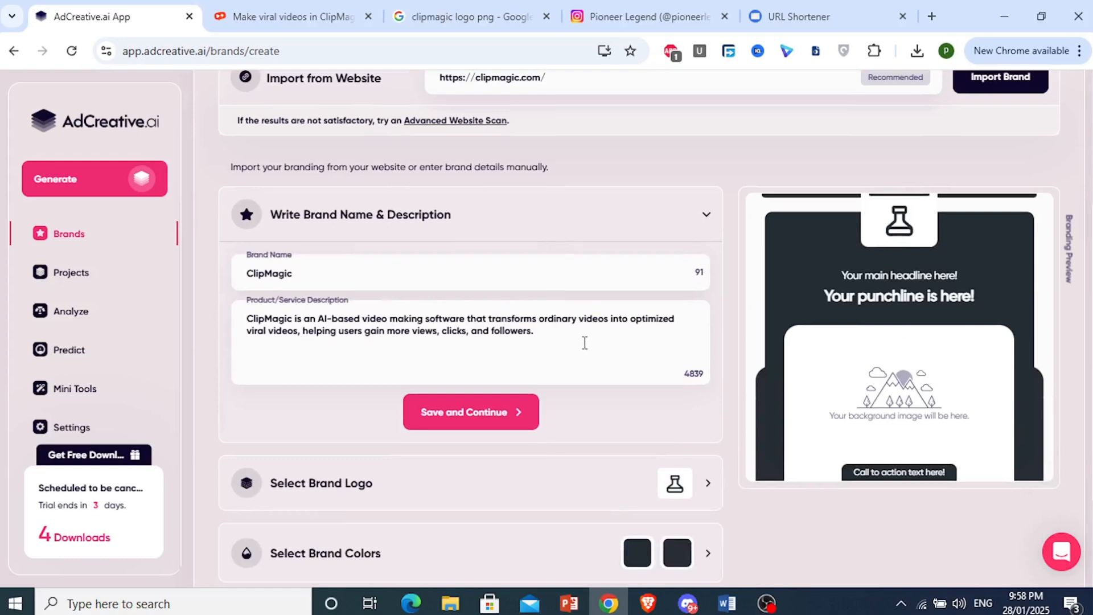
left_click_drag(585, 343, 250, 291)
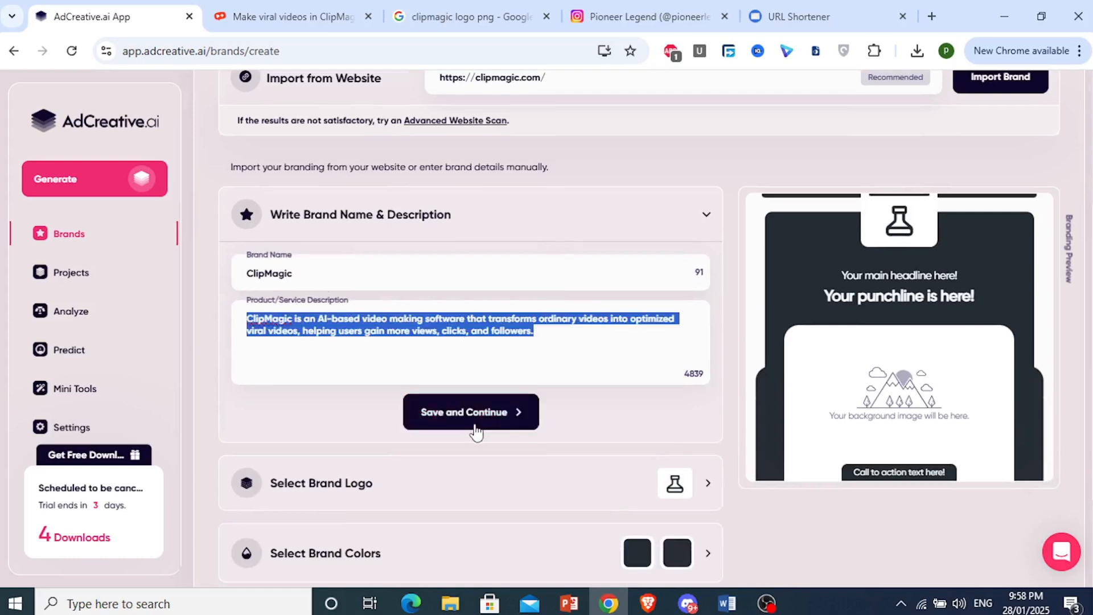
left_click(487, 416)
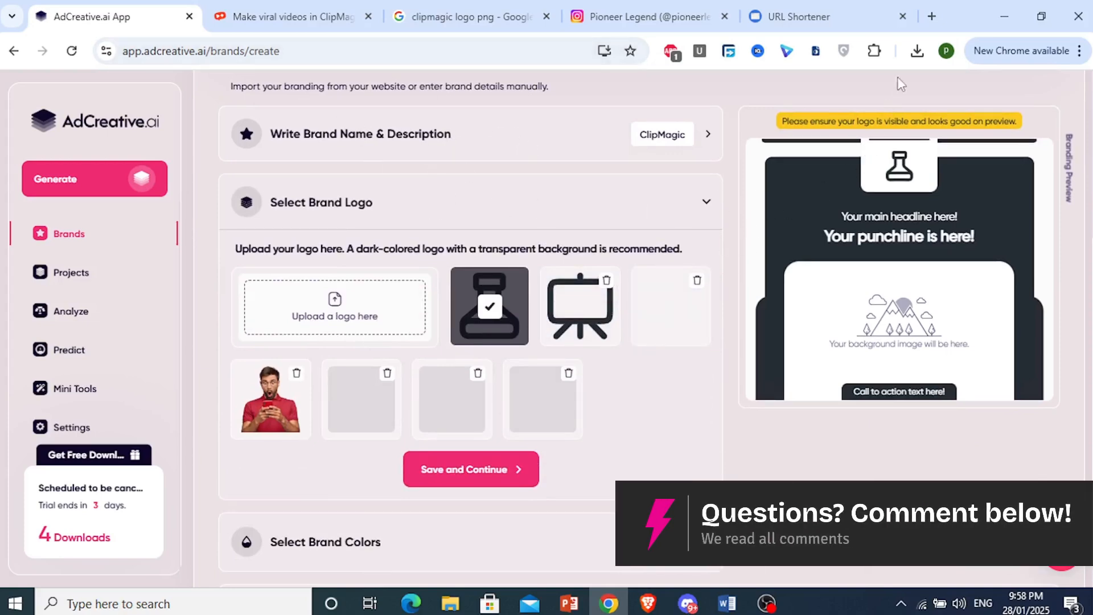
Upload the downloaded 0x0.png as the brand logo, confirm it, and save the suggested brand colors
left_click(917, 51)
left_click_drag(740, 123, 318, 313)
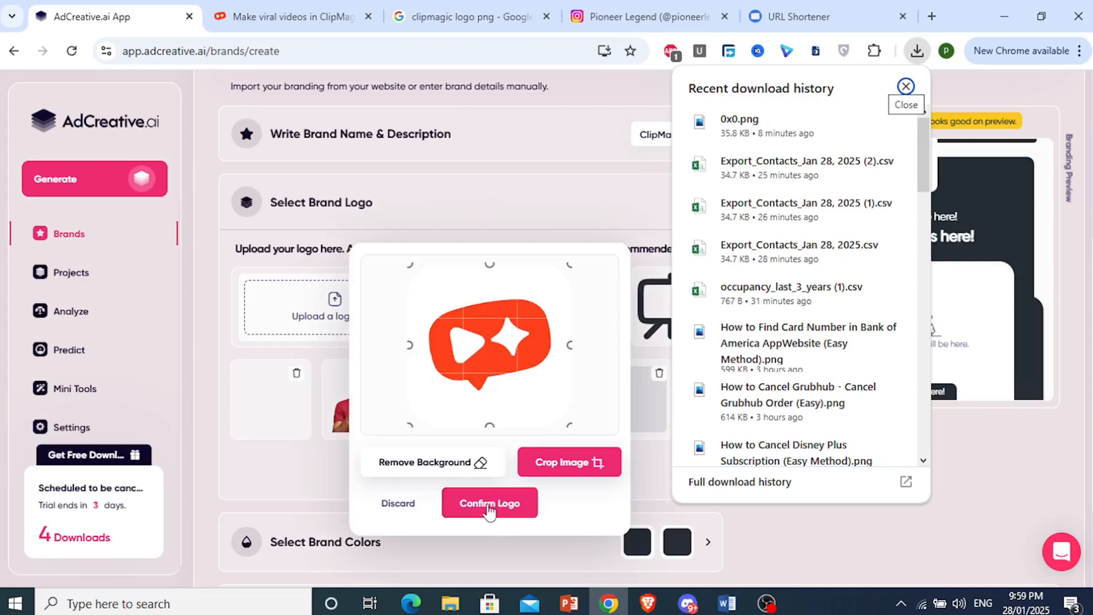
left_click(488, 510)
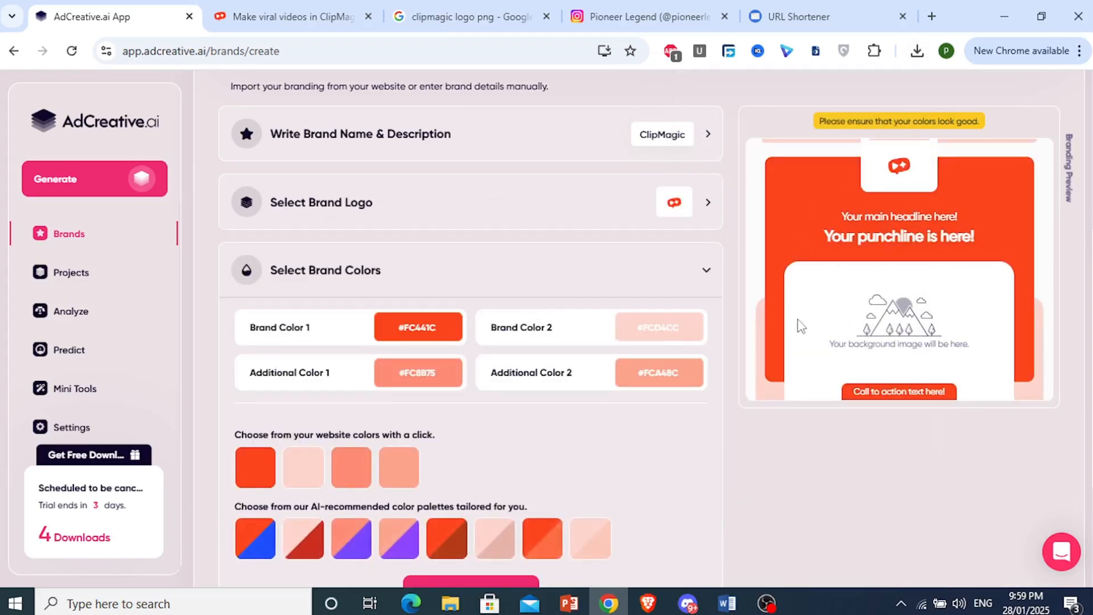
scroll(712, 364, "down", 3)
left_click(466, 433)
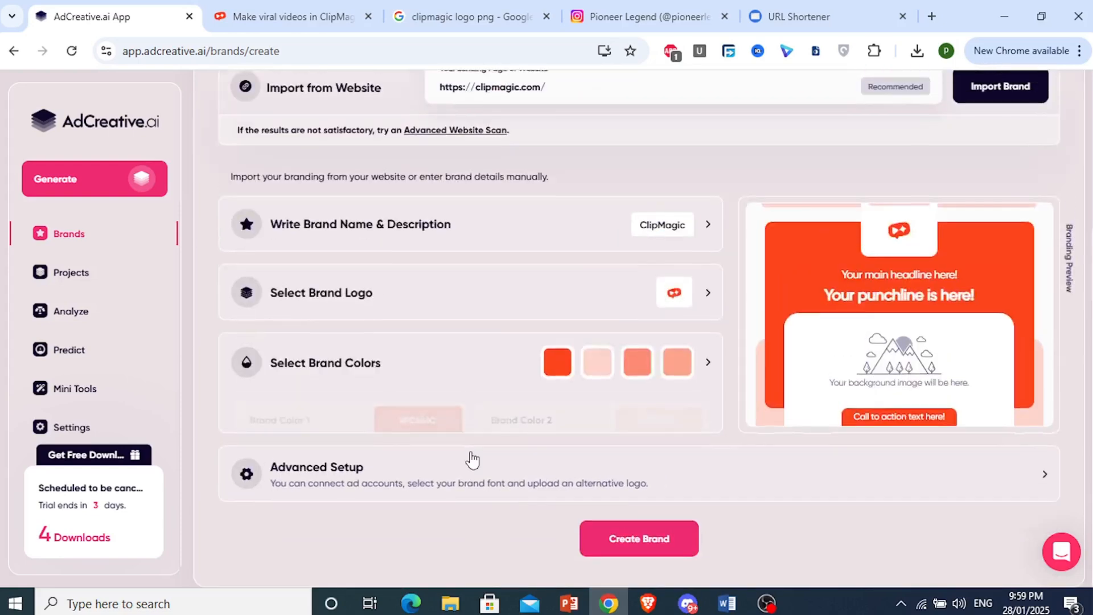
Review the brand's Advanced Setup options for font, alternative logo and ad accounts, and create the brand
left_click(397, 480)
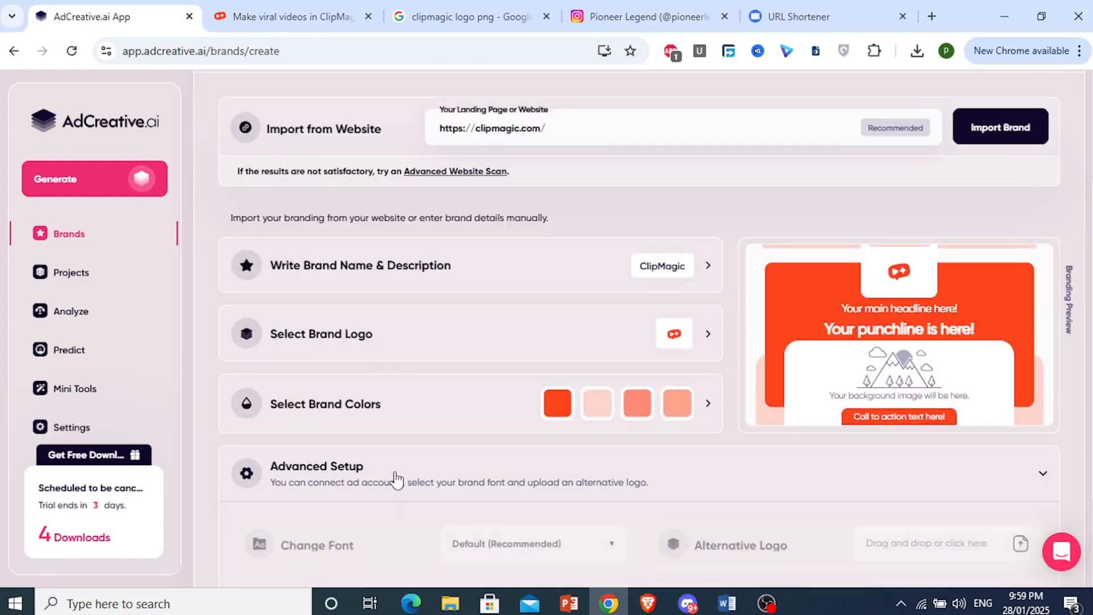
scroll(421, 461, "down", 3)
scroll(408, 433, "down", 1)
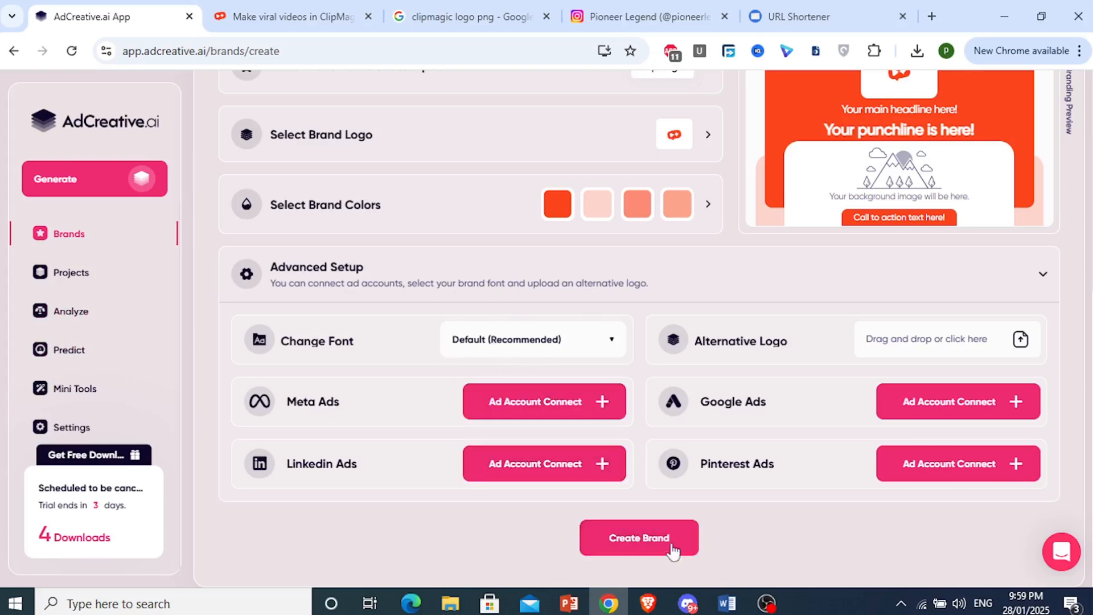
left_click(639, 538)
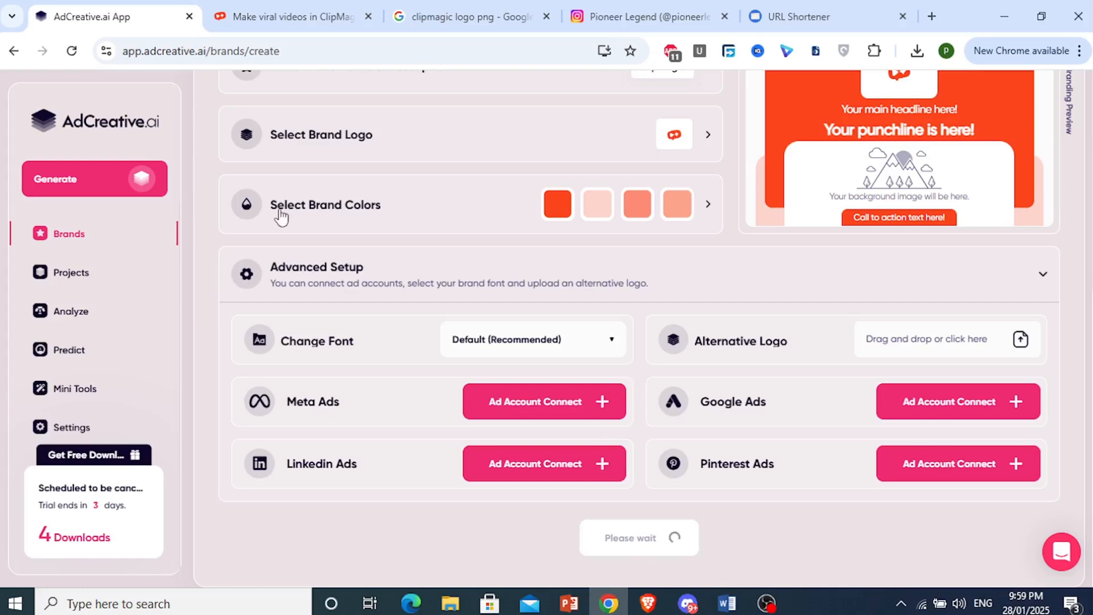
Return to the generation tools and open Ad Creatives
scroll(631, 534, "up", 5)
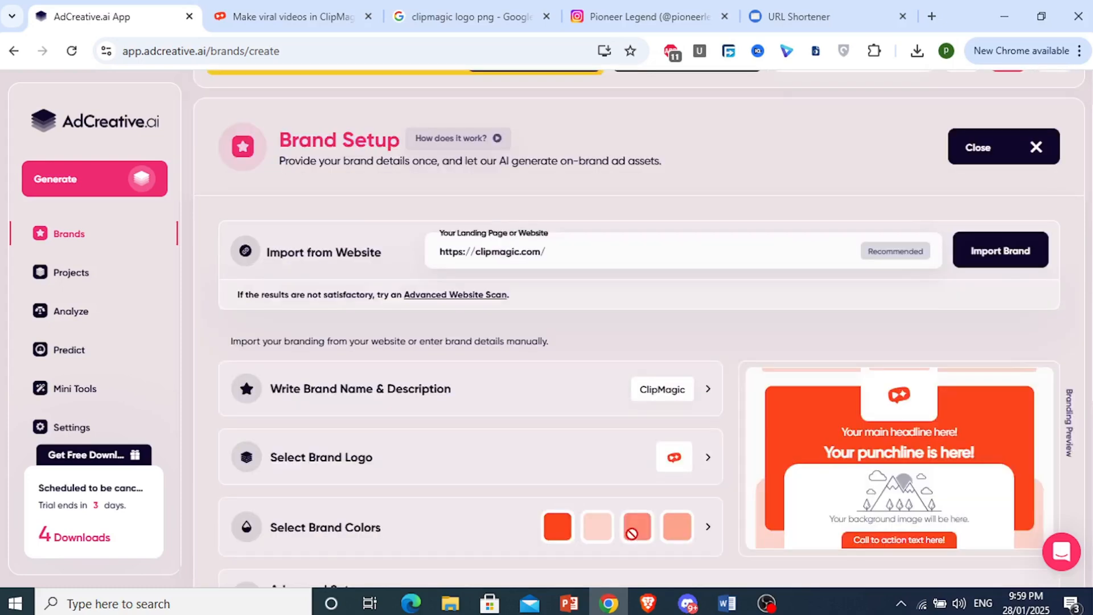
scroll(631, 534, "up", 1)
left_click(124, 194)
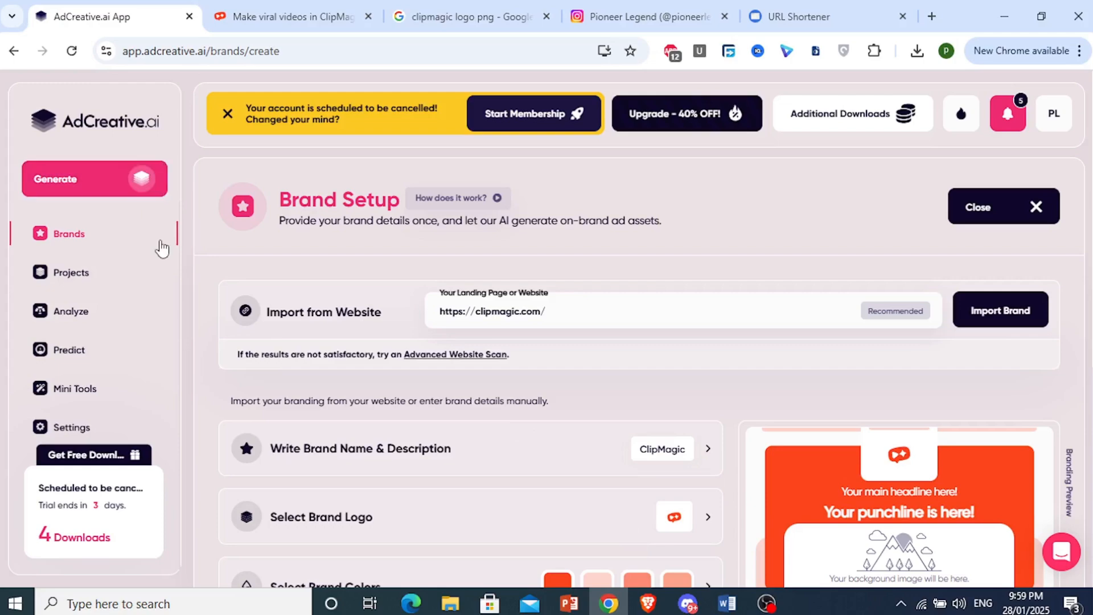
scroll(436, 398, "down", 3)
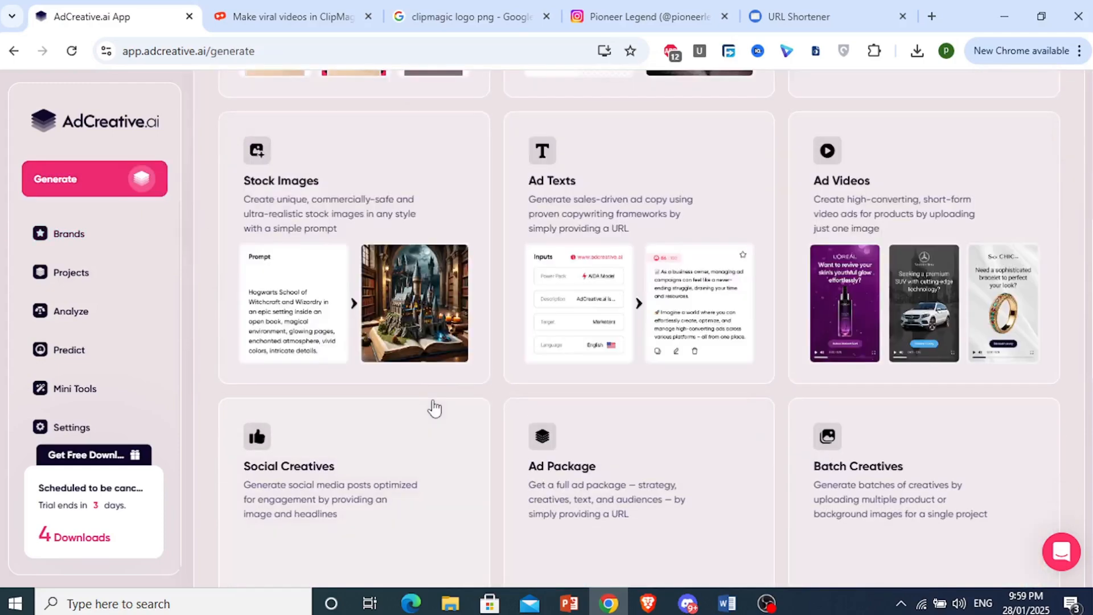
scroll(571, 372, "up", 6)
scroll(572, 372, "down", 3)
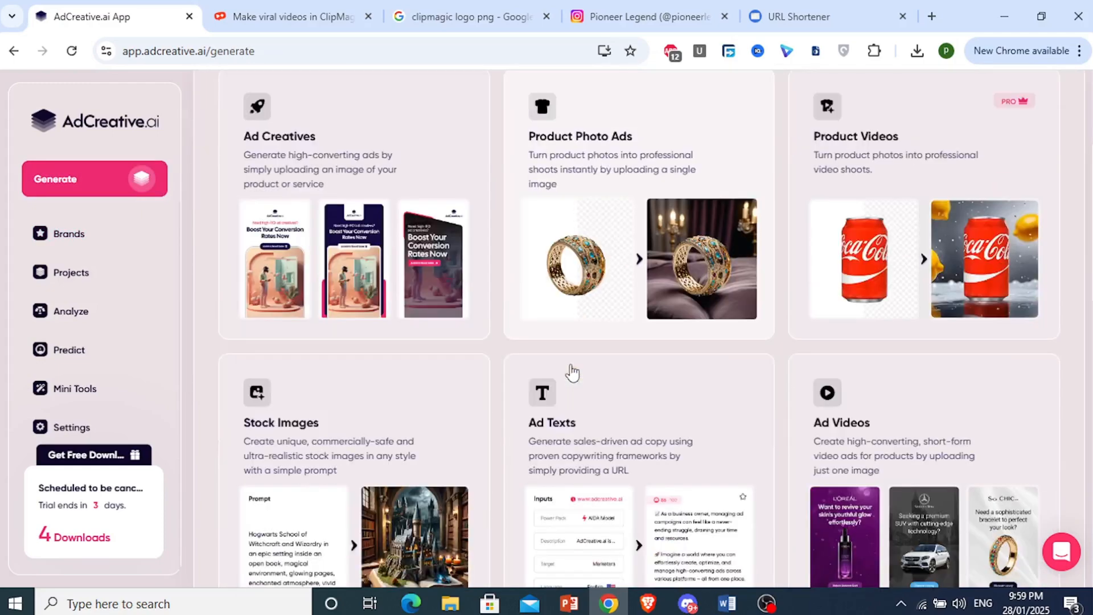
scroll(569, 373, "down", 3)
scroll(569, 341, "up", 5)
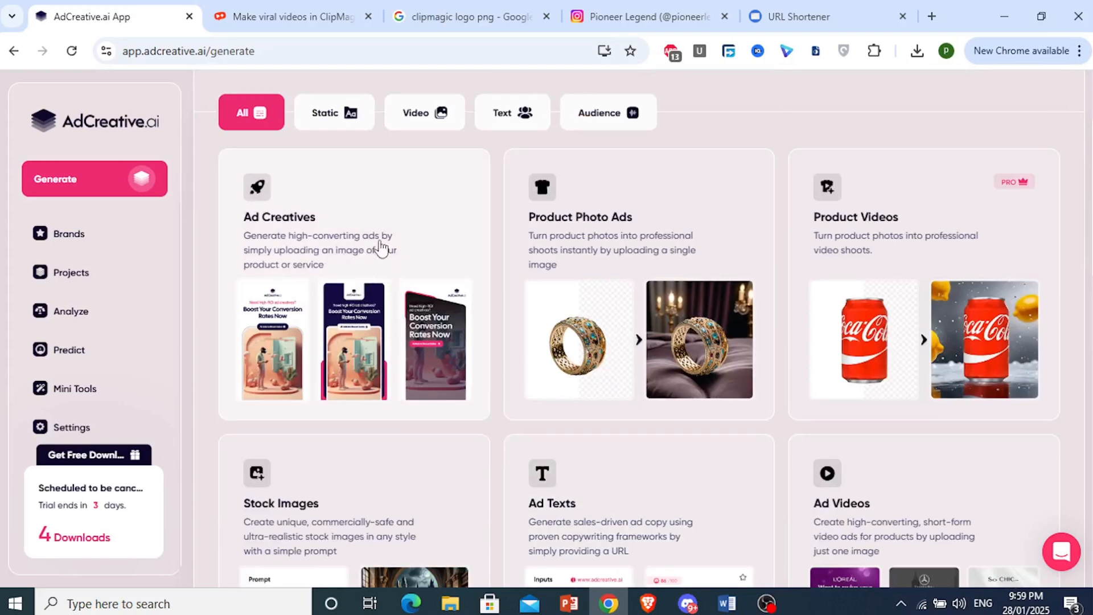
left_click(305, 269)
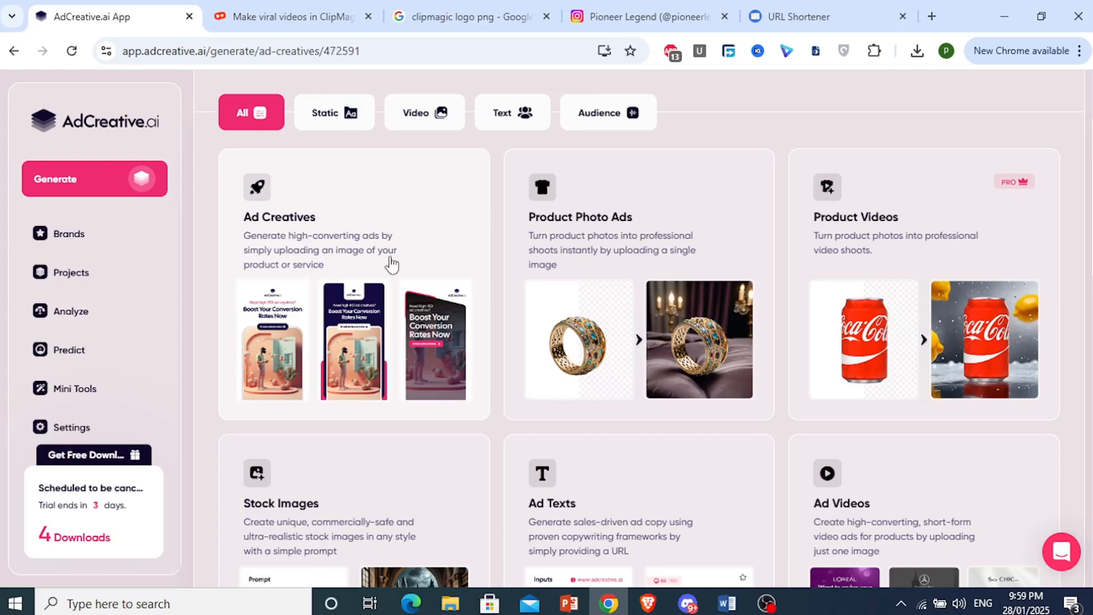
Choose the Post Size (1080x1080) creative format and continue to the text on image
scroll(438, 339, "down", 3)
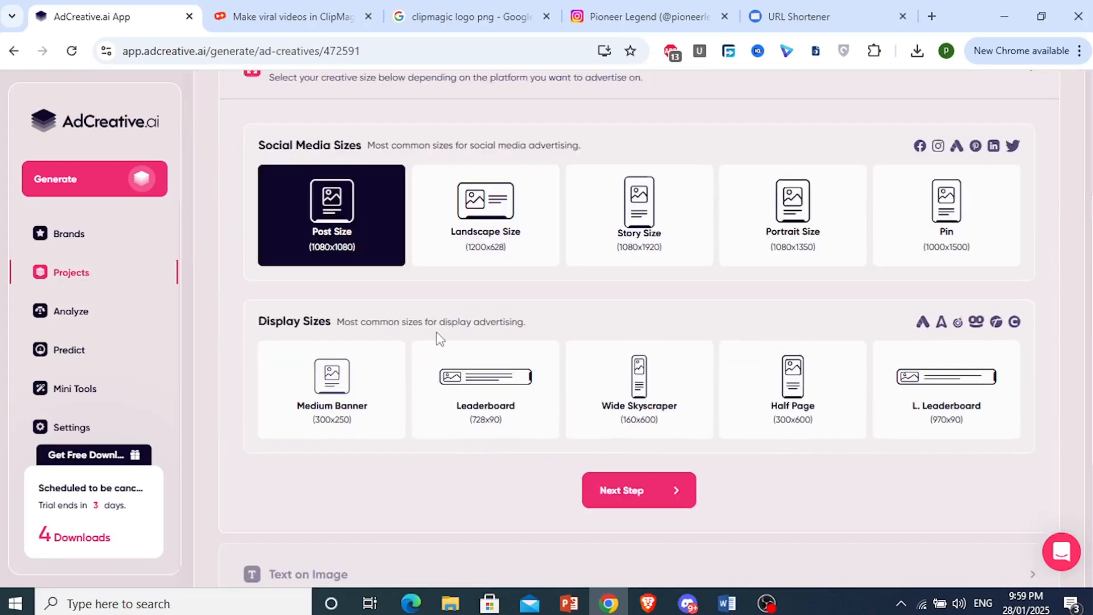
scroll(436, 336, "up", 1)
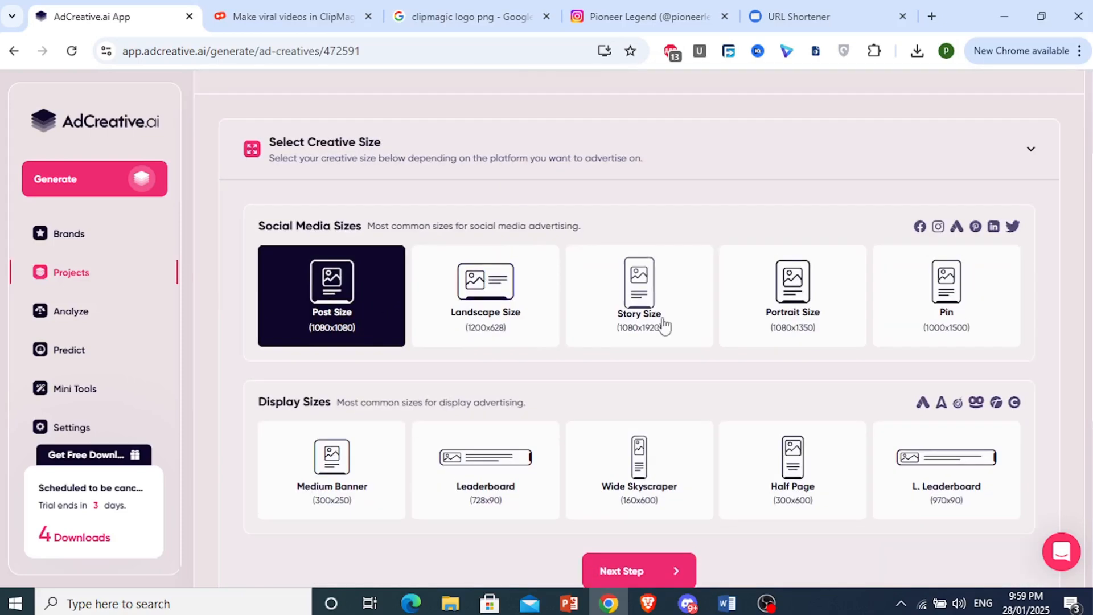
left_click(952, 310)
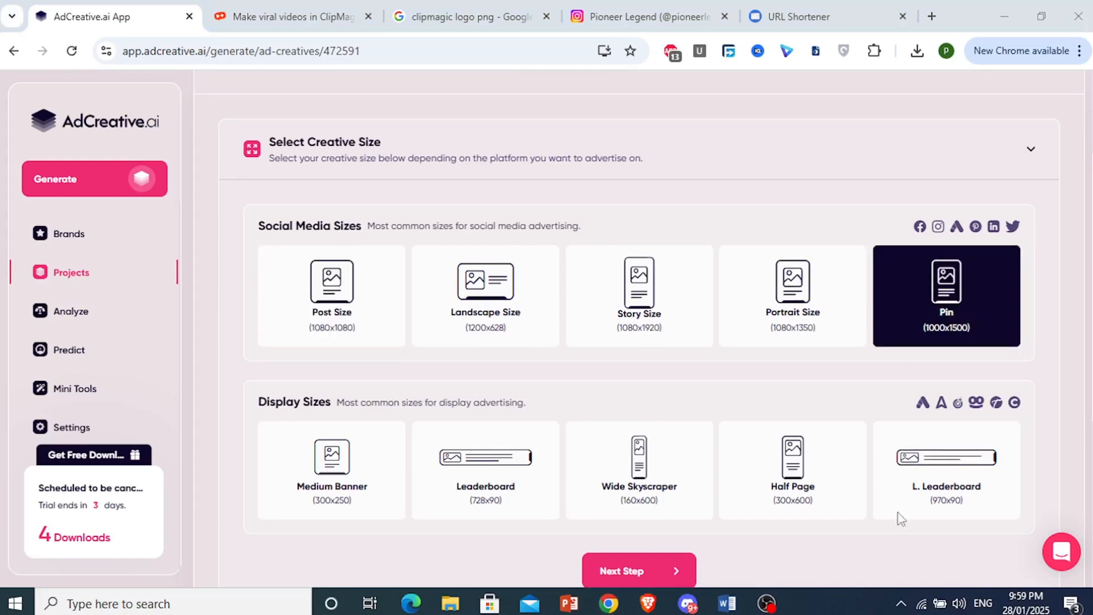
left_click(353, 312)
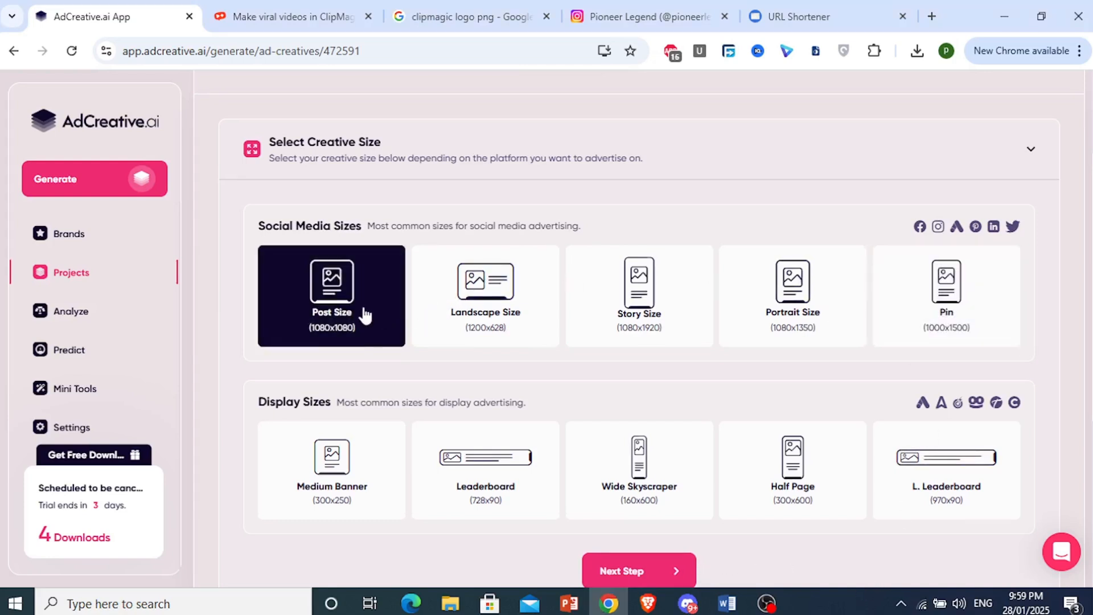
scroll(364, 315, "down", 2)
left_click(635, 490)
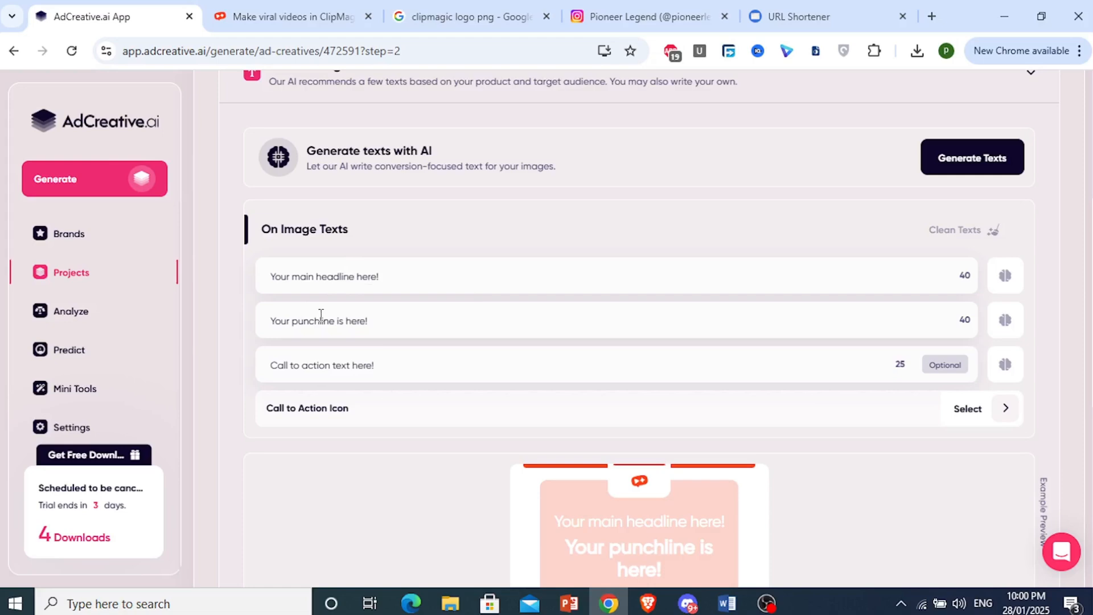
Open the AI text generator for the on-image texts and check its tone and language options
scroll(693, 237, "up", 1)
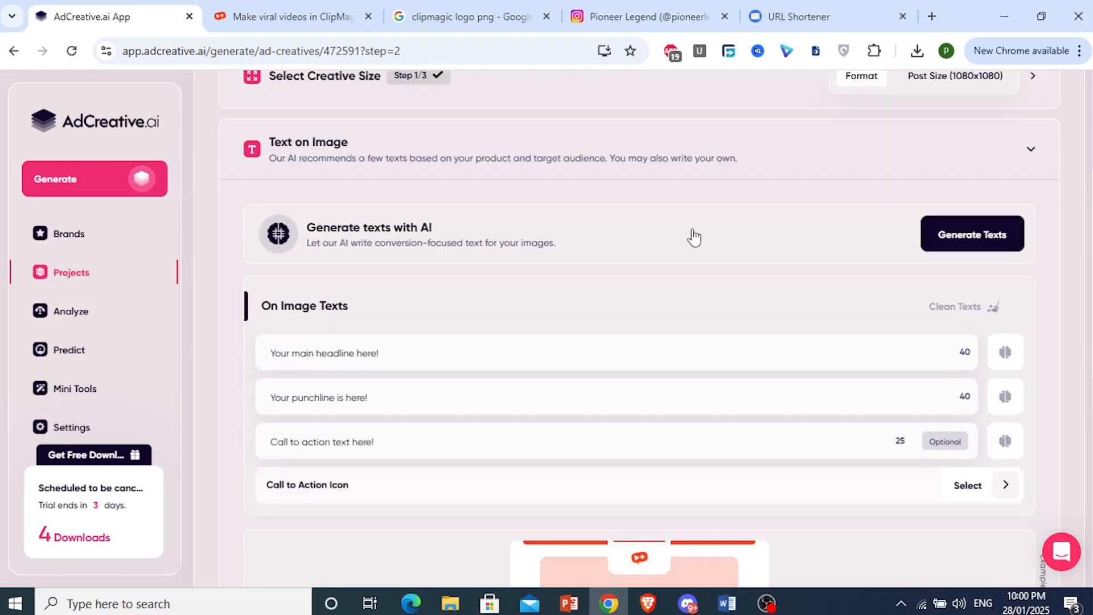
left_click(1017, 238)
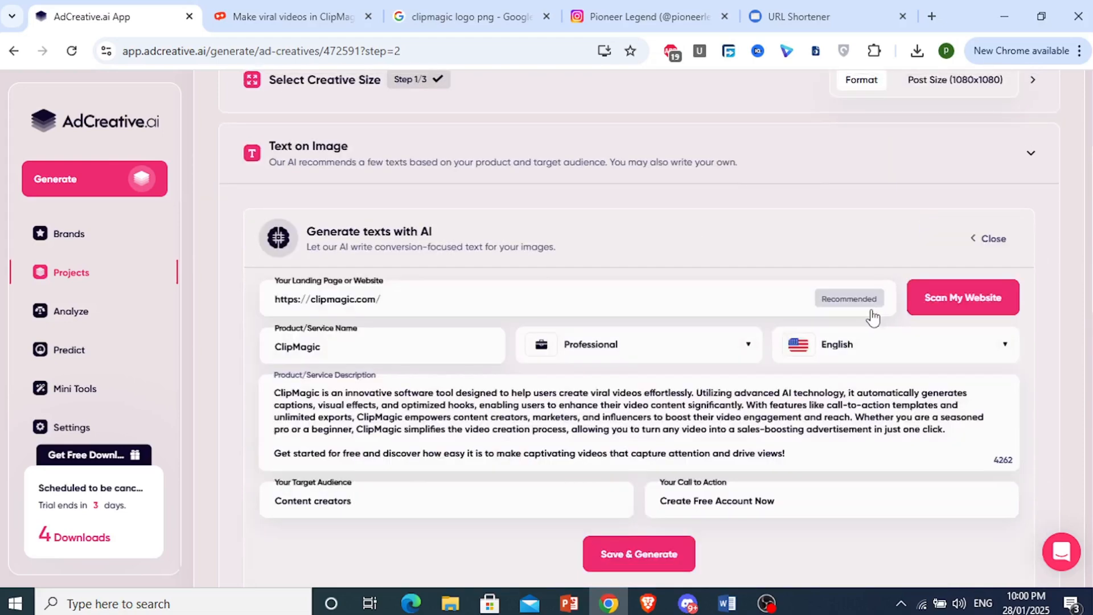
scroll(644, 308, "down", 1)
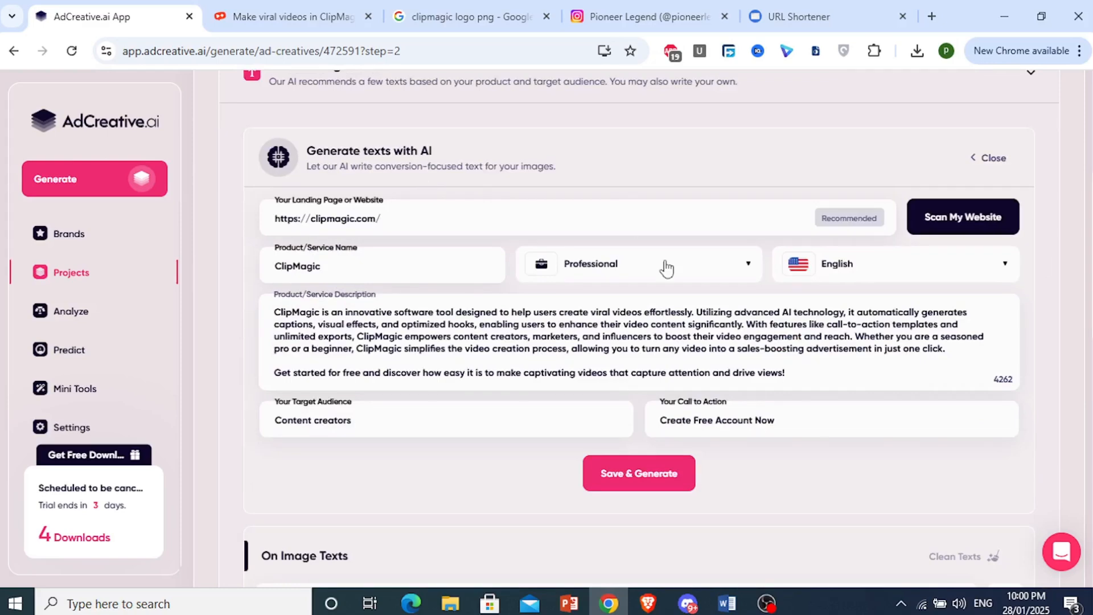
left_click(837, 605)
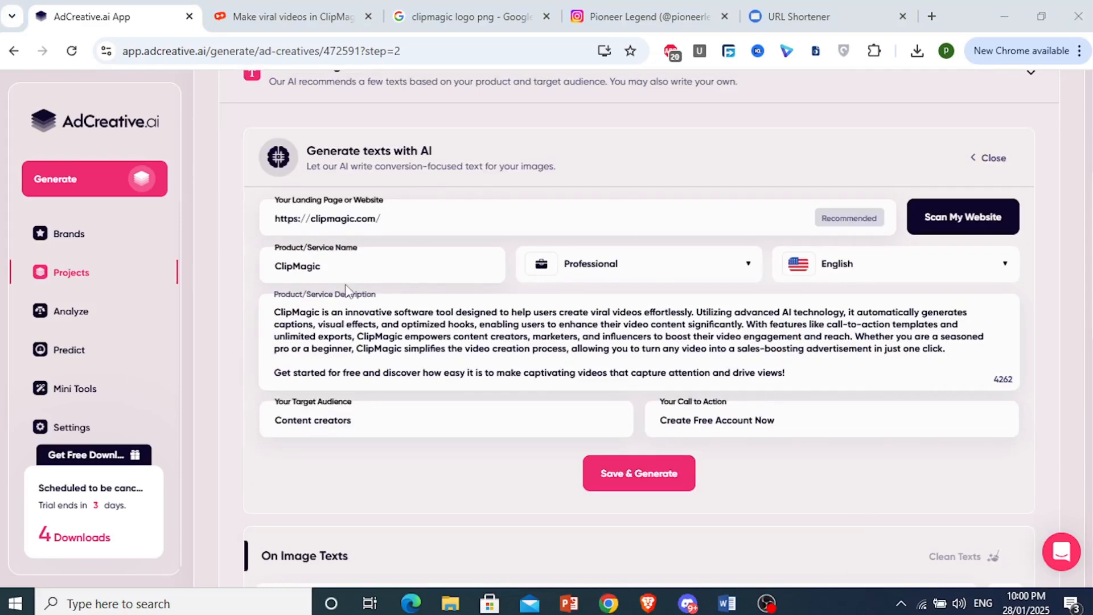
left_click(634, 279)
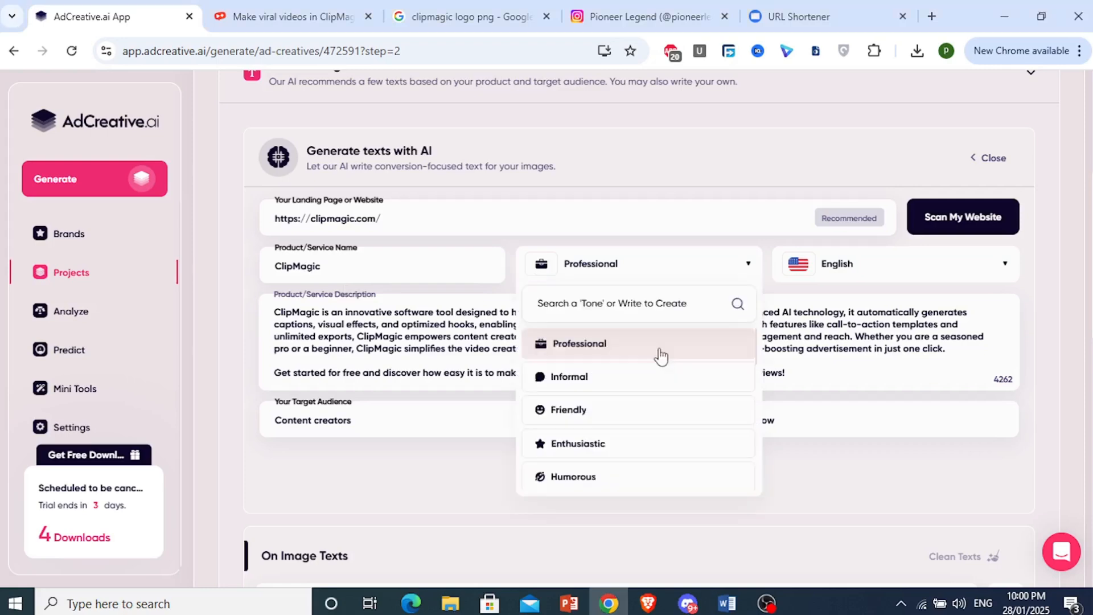
left_click(896, 264)
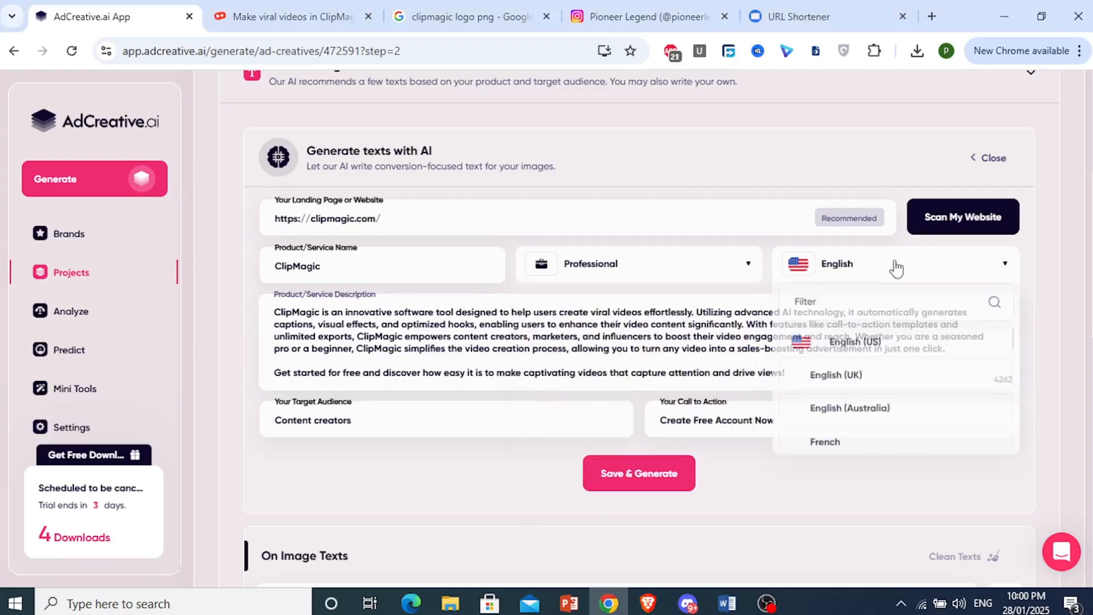
left_click(865, 280)
Review the prefilled product description, target audience and call to action for ClipMagic
left_click(374, 324)
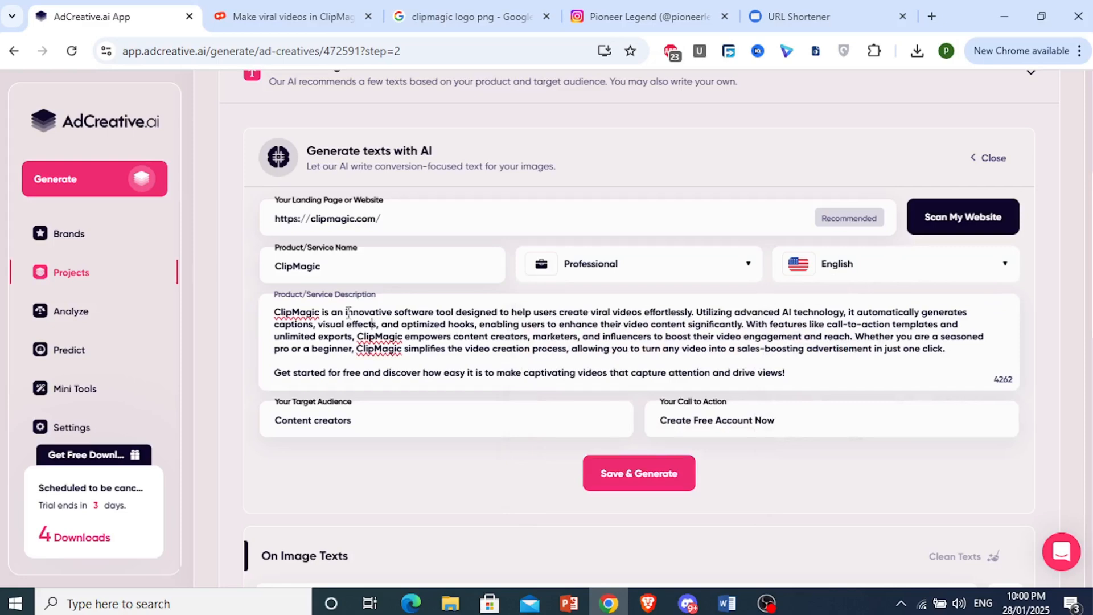
left_click(569, 373, "shift")
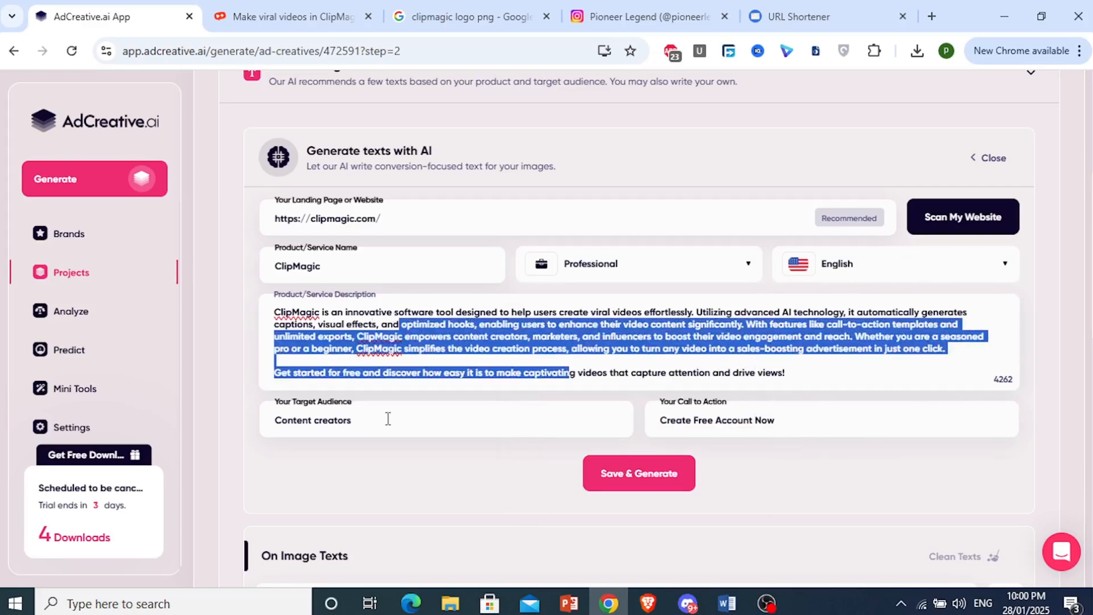
left_click_drag(388, 419, 254, 425)
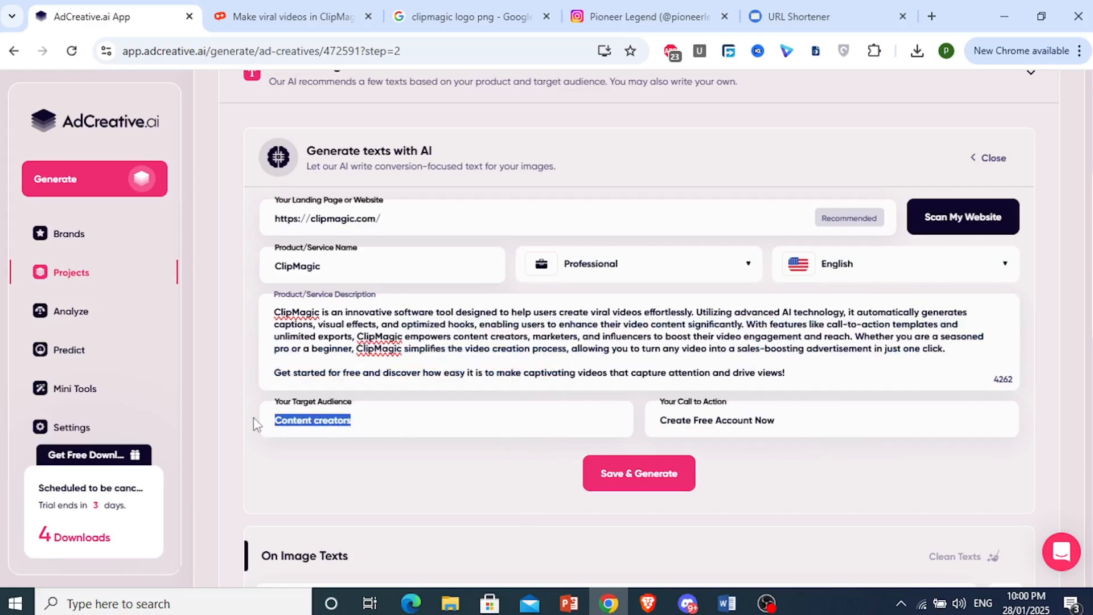
left_click(388, 434)
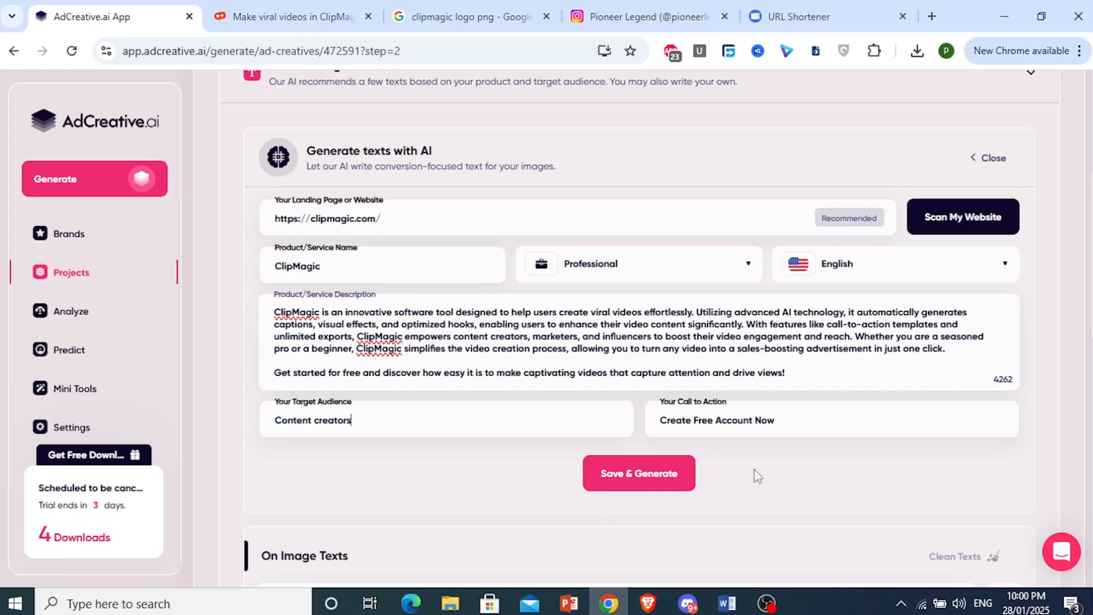
left_click_drag(779, 422, 646, 433)
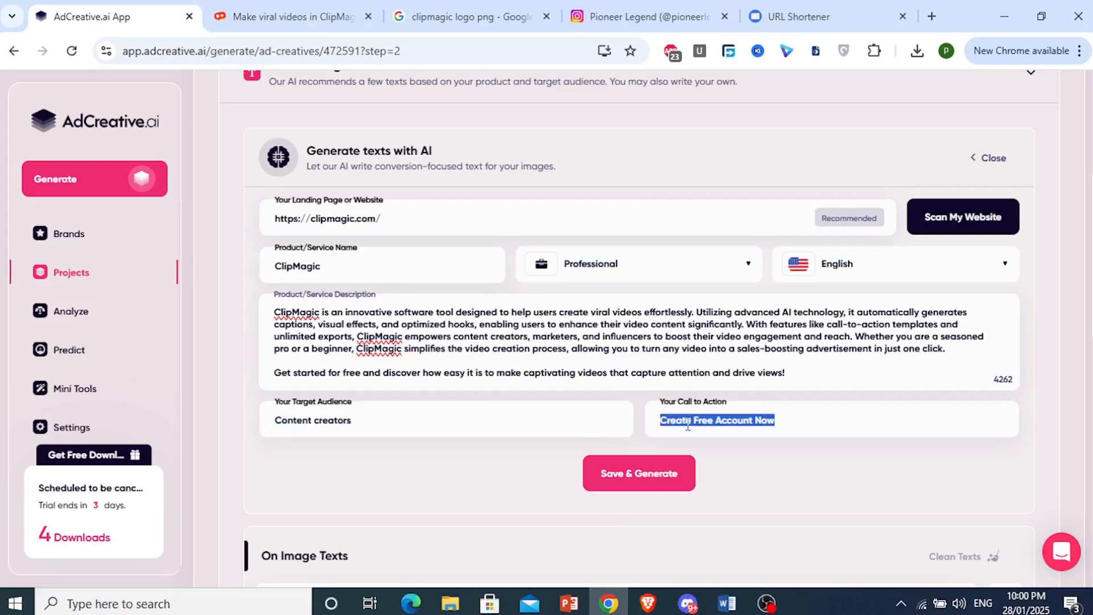
Save the ClipMagic product details and generate the headline, punchline and call-to-action texts with AI
scroll(654, 416, "down", 1)
left_click(641, 399)
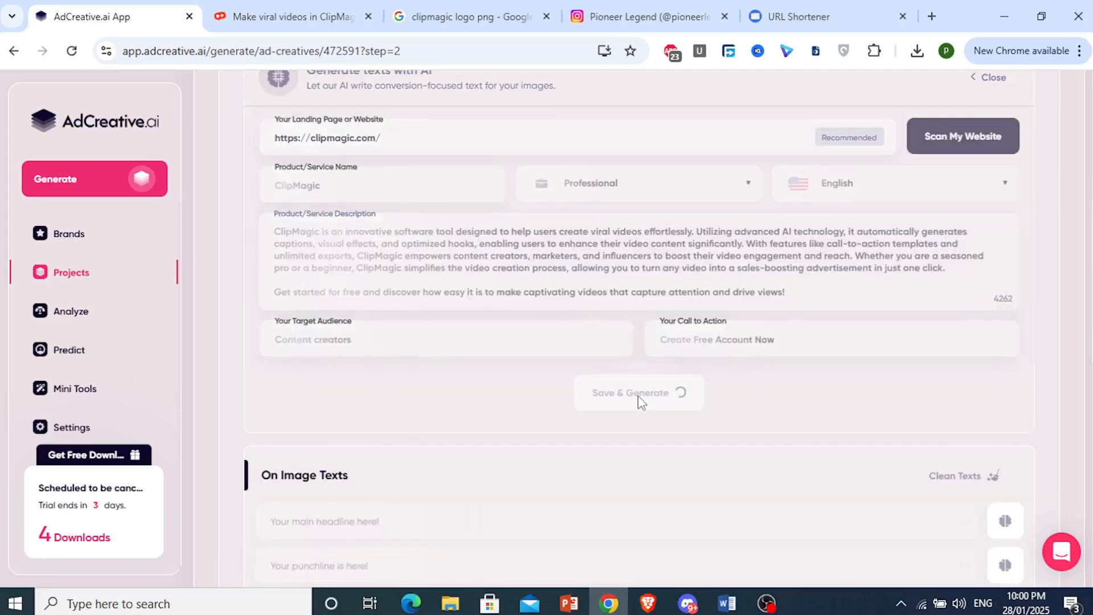
scroll(640, 399, "down", 2)
scroll(644, 235, "down", 3)
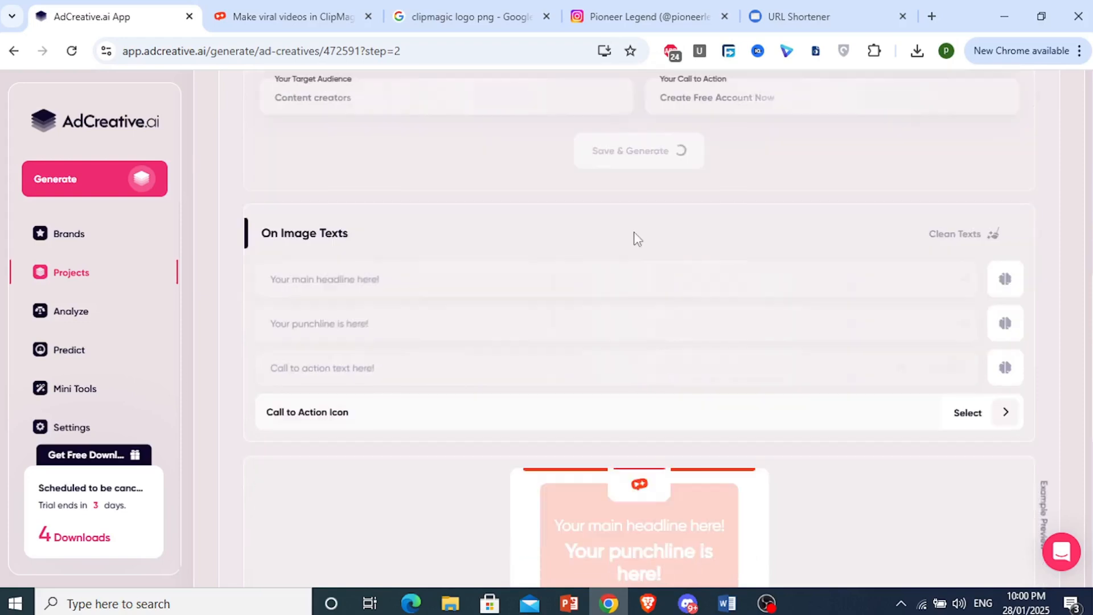
scroll(585, 322, "down", 3)
scroll(585, 319, "up", 3)
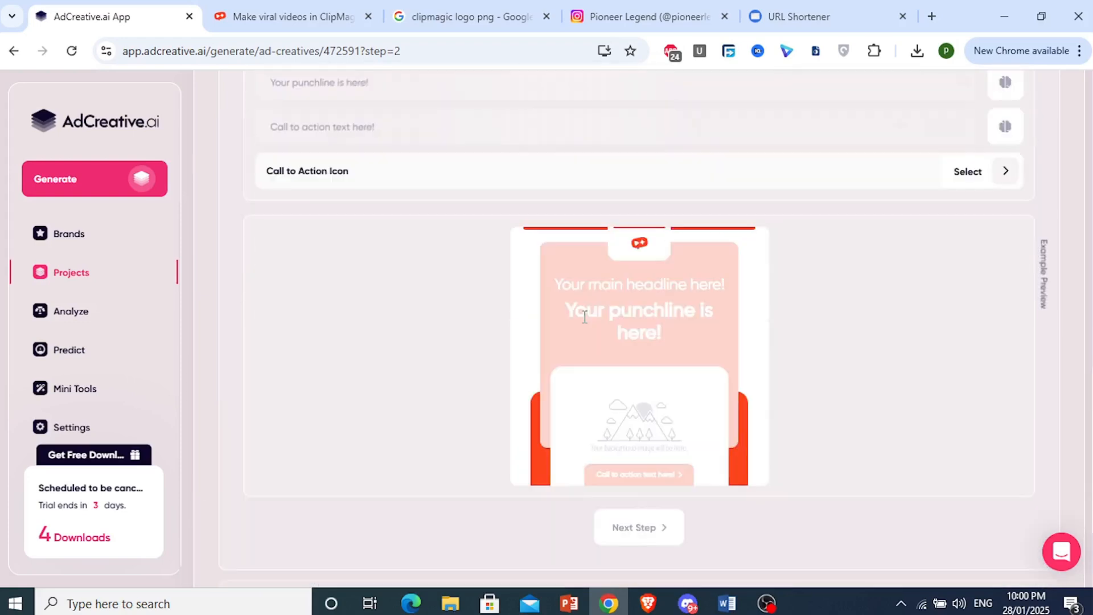
scroll(586, 308, "down", 1)
scroll(587, 288, "up", 5)
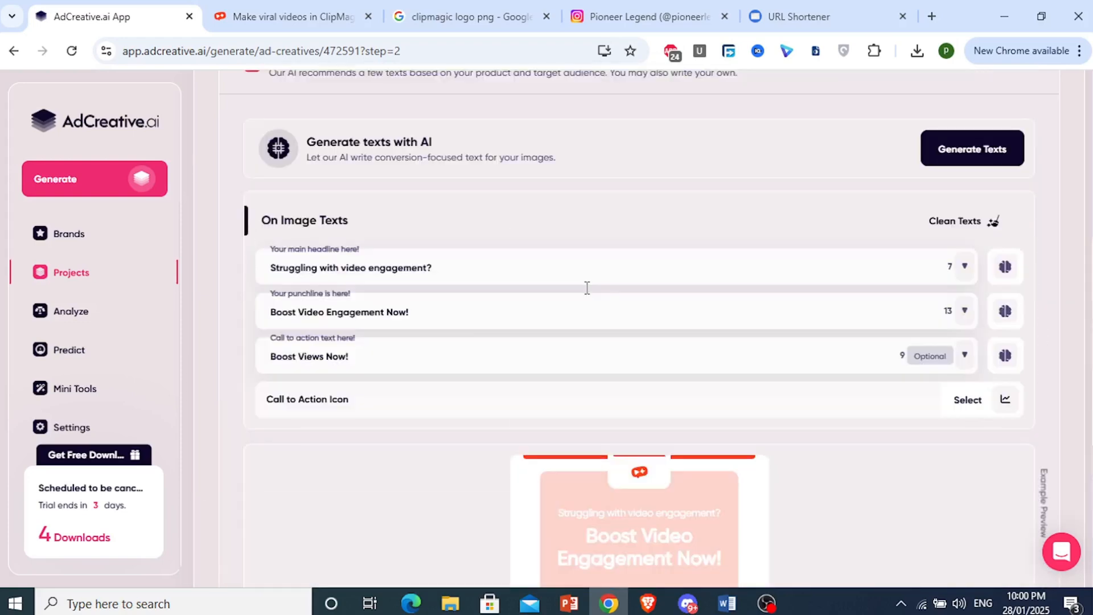
Accept the generated texts, continue to the background image, and search the stock image database for the recommended term "video editing"
scroll(587, 293, "down", 6)
scroll(587, 293, "down", 1)
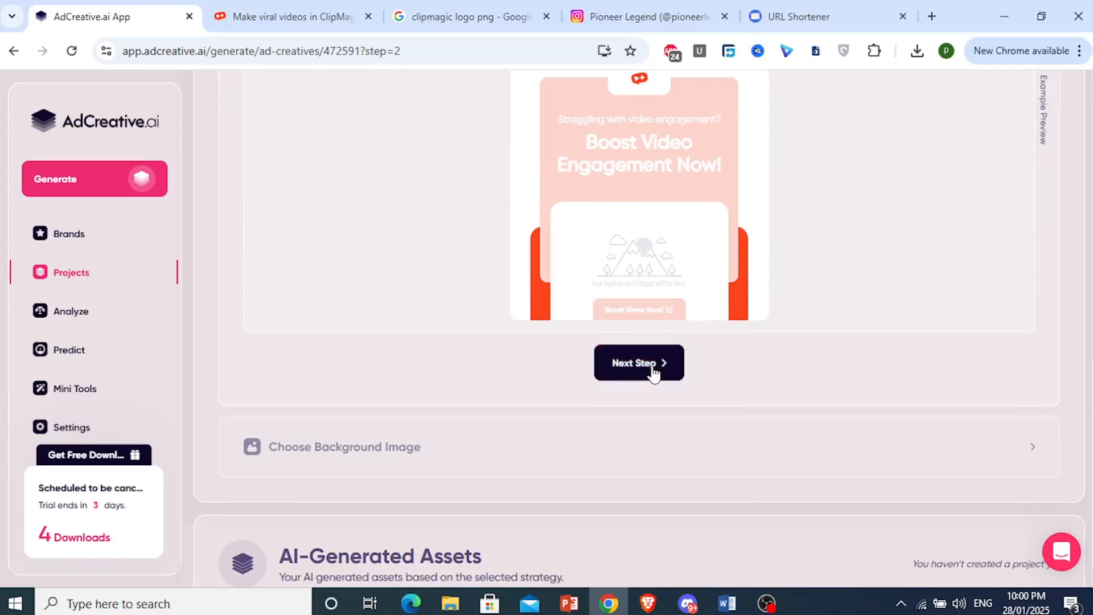
left_click(654, 366)
scroll(568, 347, "up", 5)
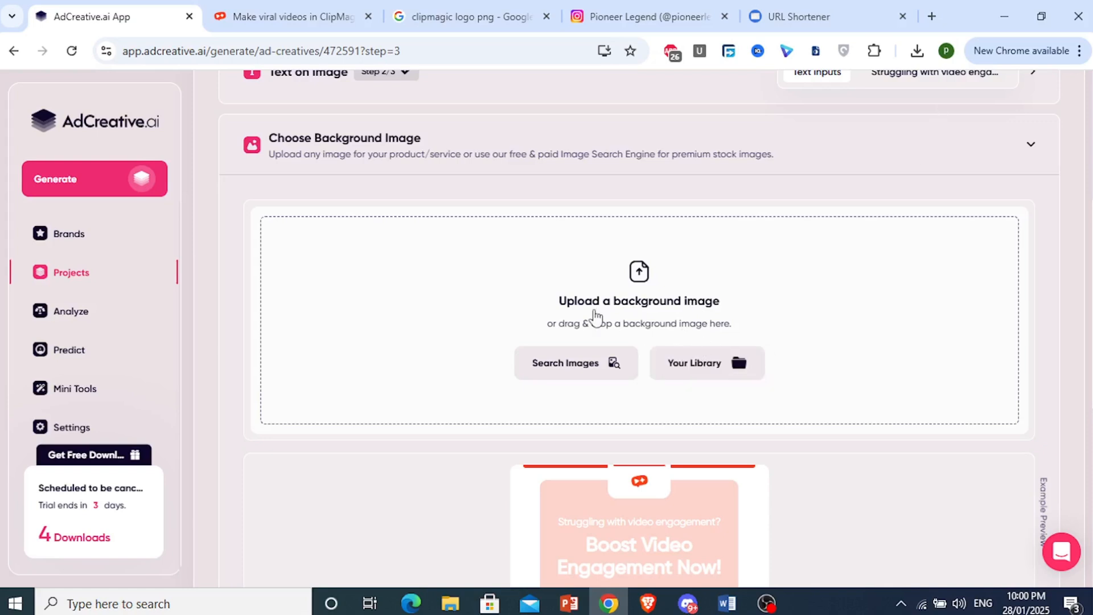
left_click(585, 378)
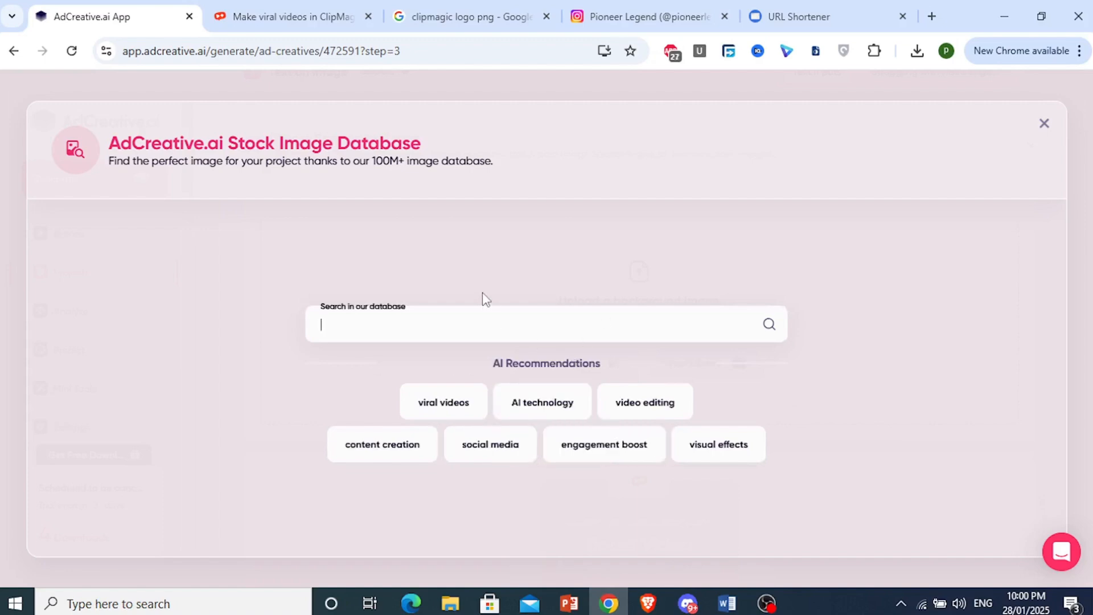
left_click(640, 414)
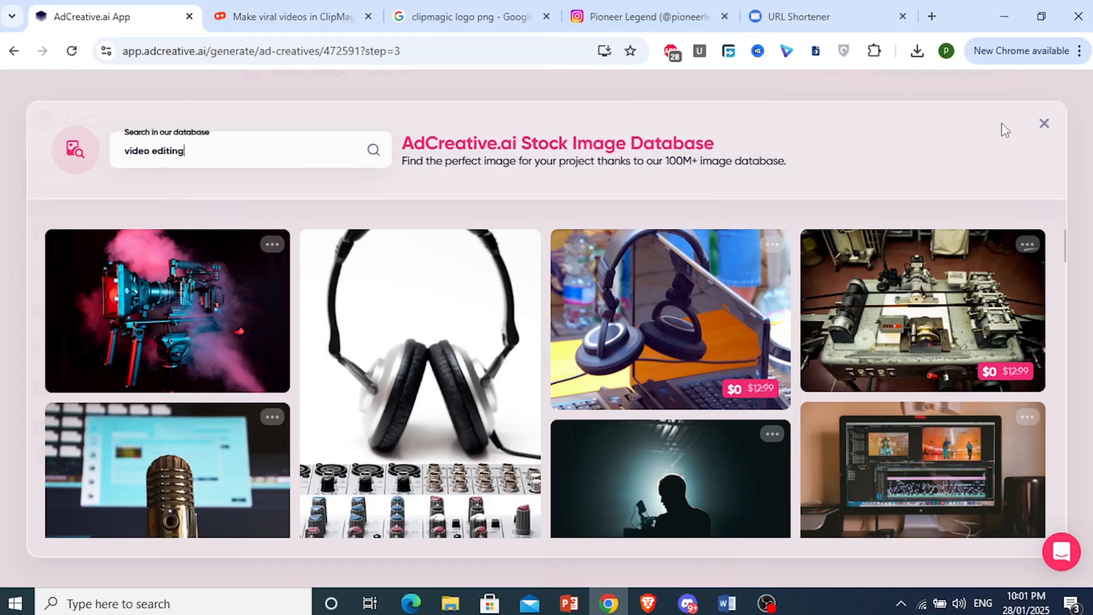
Look over the ClipMagic website homepage for its visual style and return to the AdCreative.ai stock images
left_click(285, 17)
scroll(537, 280, "down", 3)
scroll(536, 280, "up", 3)
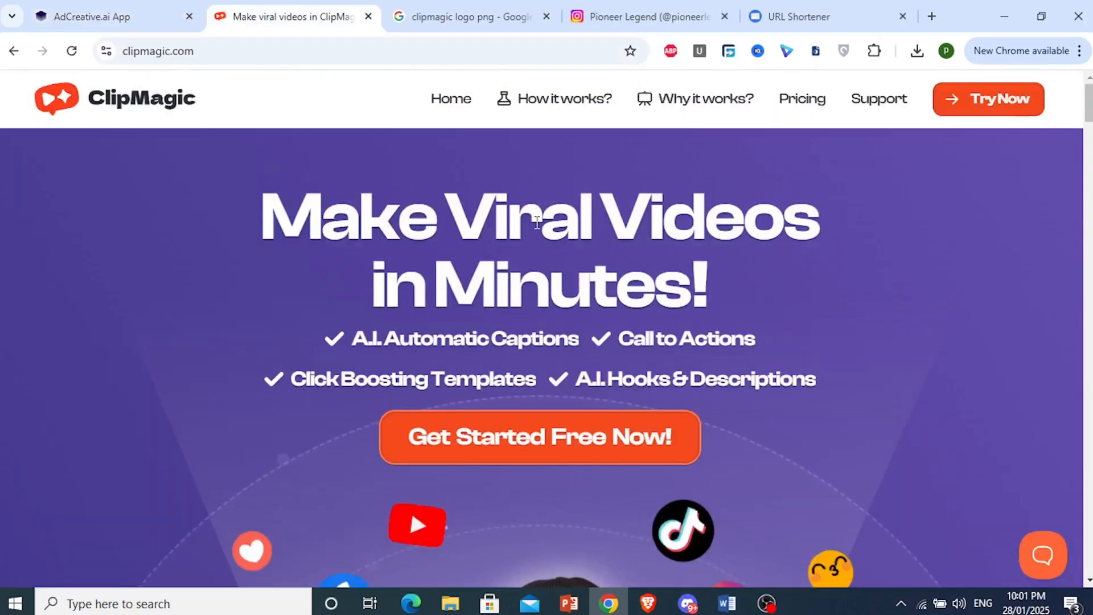
left_click(141, 18)
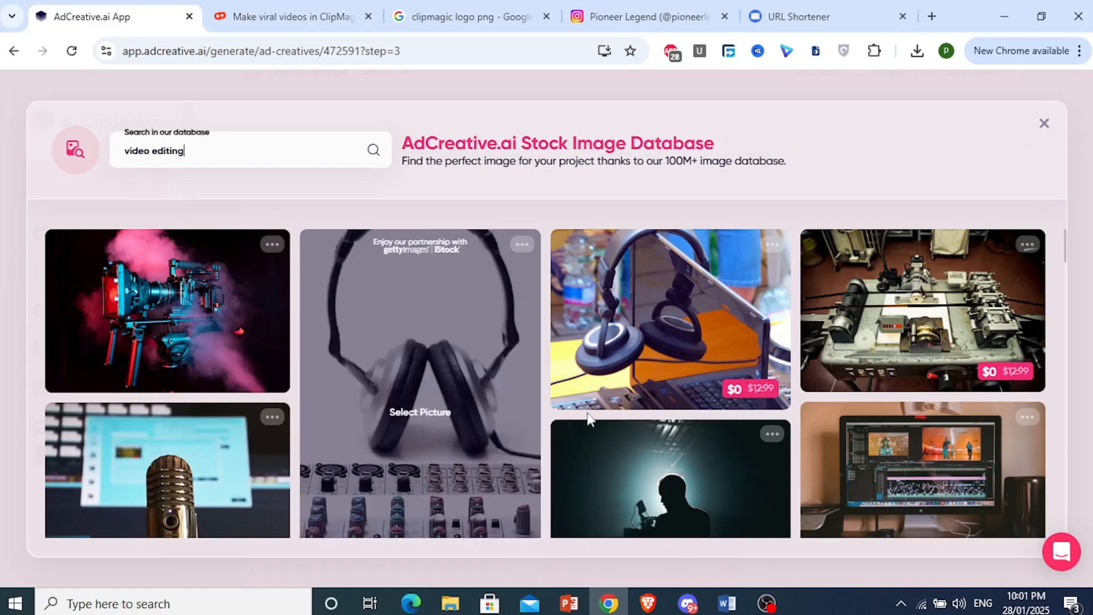
Choose the stock photo of a dark laptop showing a video editing timeline as the background image
scroll(588, 420, "down", 10)
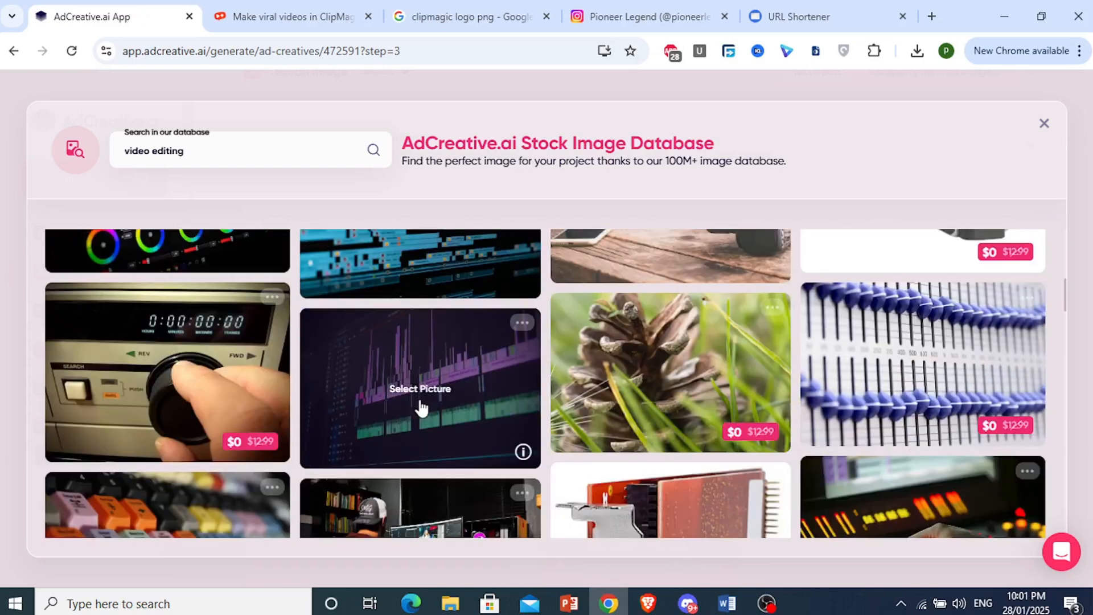
scroll(423, 400, "up", 4)
scroll(423, 401, "down", 6)
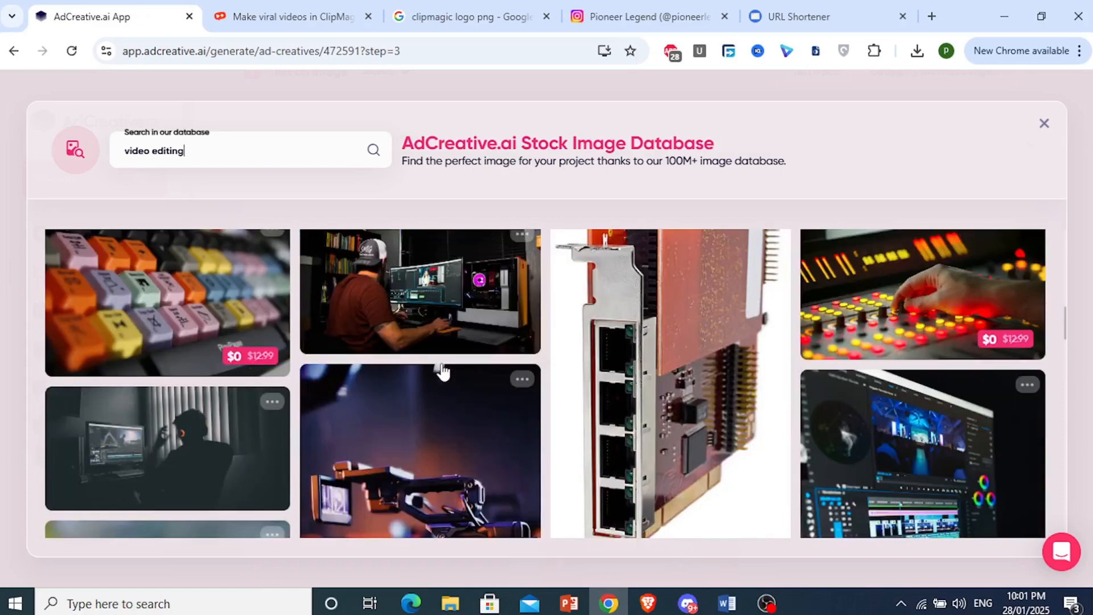
scroll(774, 393, "up", 2)
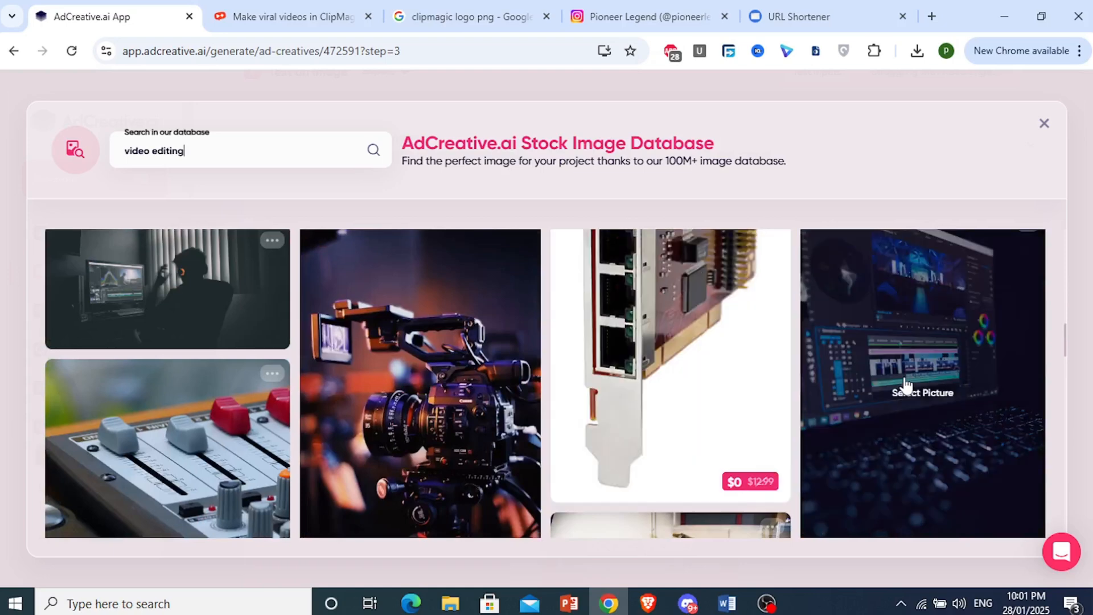
left_click(905, 381)
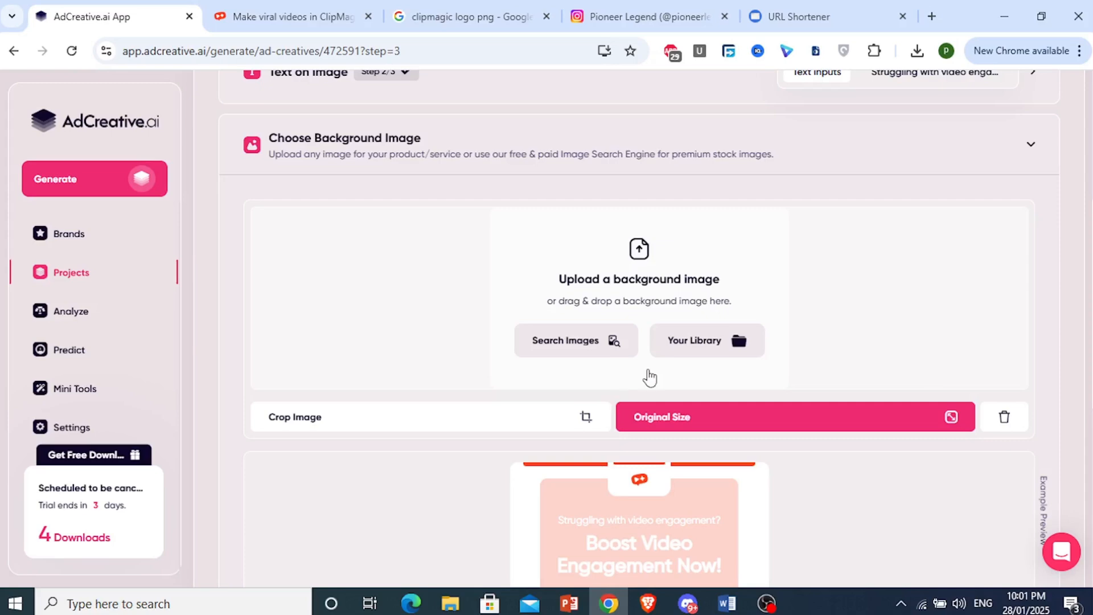
Keep the background at its original size, leave the project name empty, and generate the ad creatives
scroll(651, 382, "down", 1)
scroll(651, 382, "down", 1)
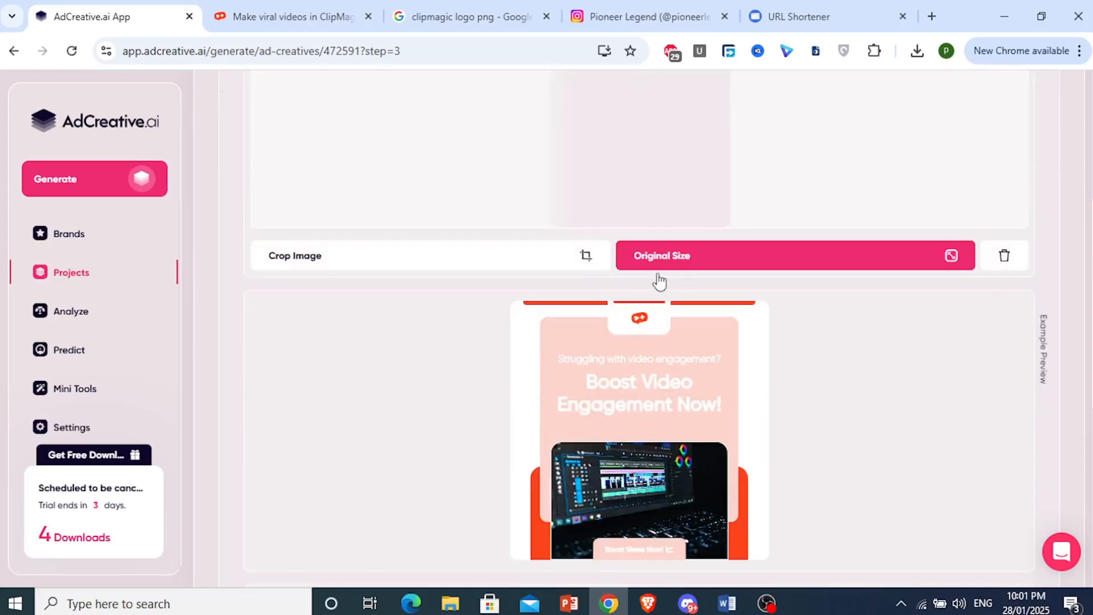
scroll(418, 370, "down", 2)
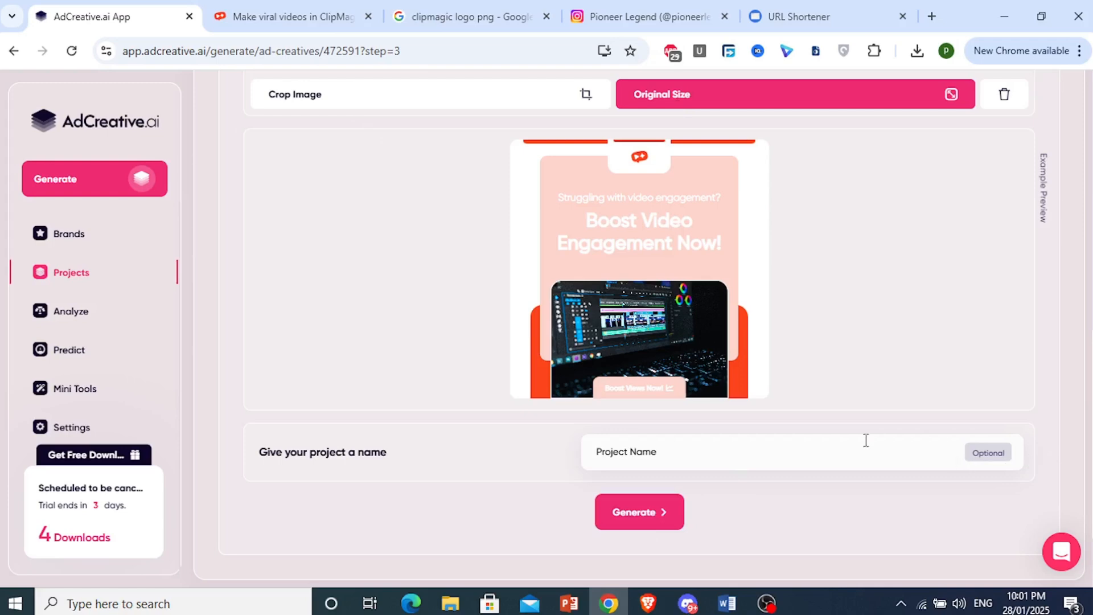
left_click(644, 520)
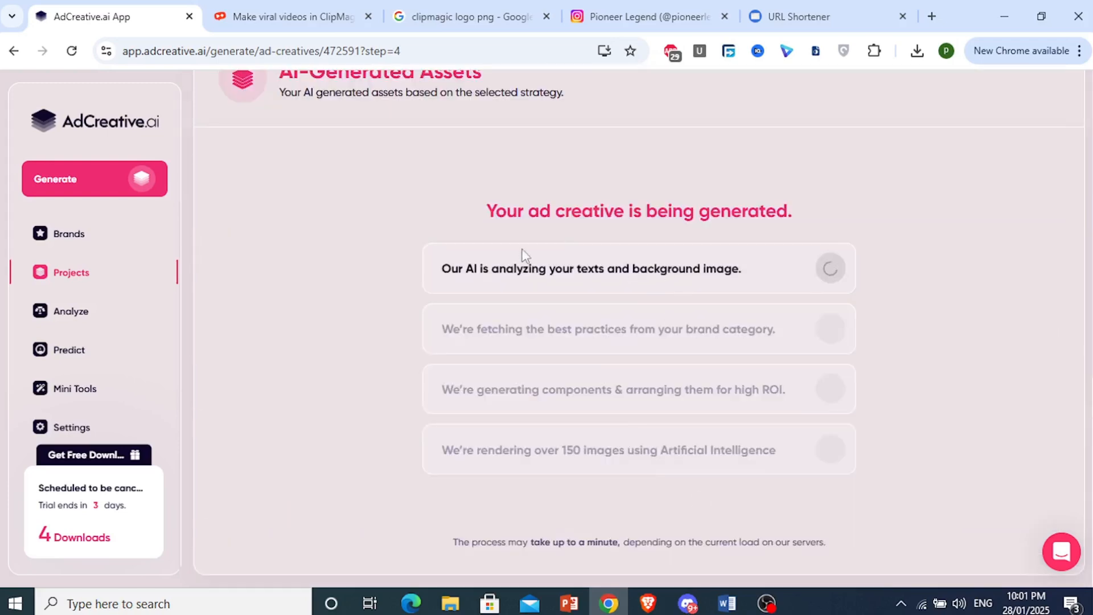
scroll(604, 293, "up", 3)
scroll(620, 255, "down", 3)
left_click_drag(675, 543, 808, 544)
left_click(692, 540)
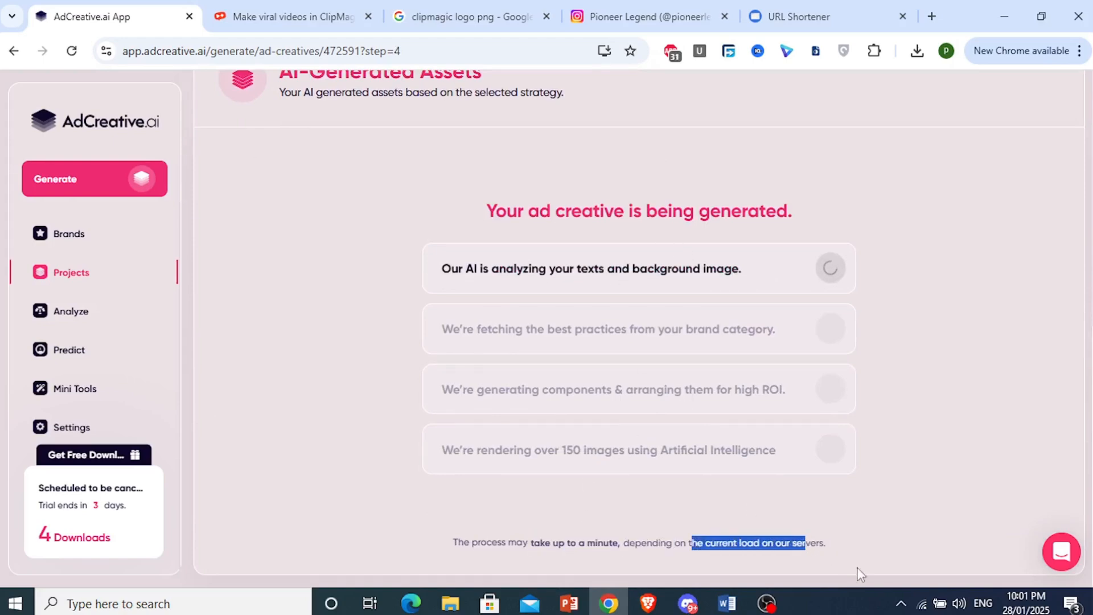
left_click(842, 611)
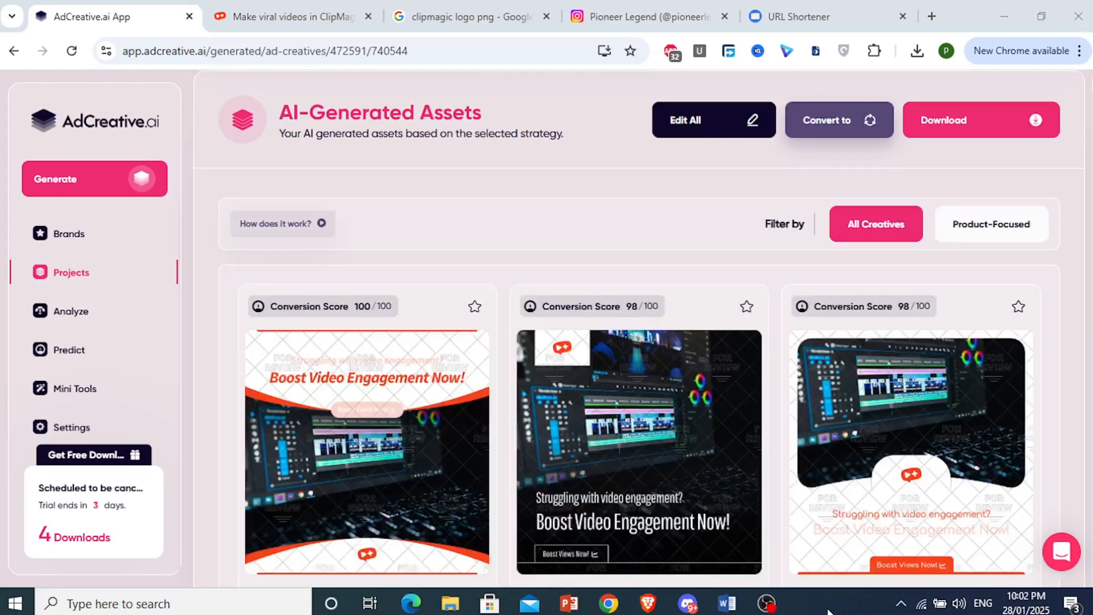
Examine the generated ad creatives, comparing their layouts and conversion scores
scroll(658, 339, "down", 3)
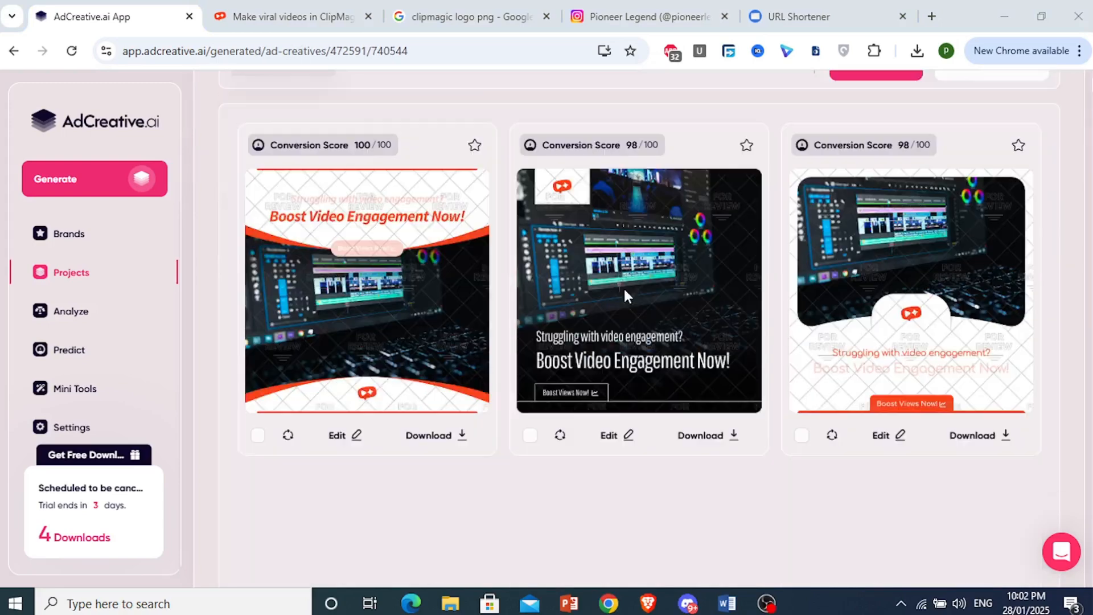
scroll(641, 292, "down", 6)
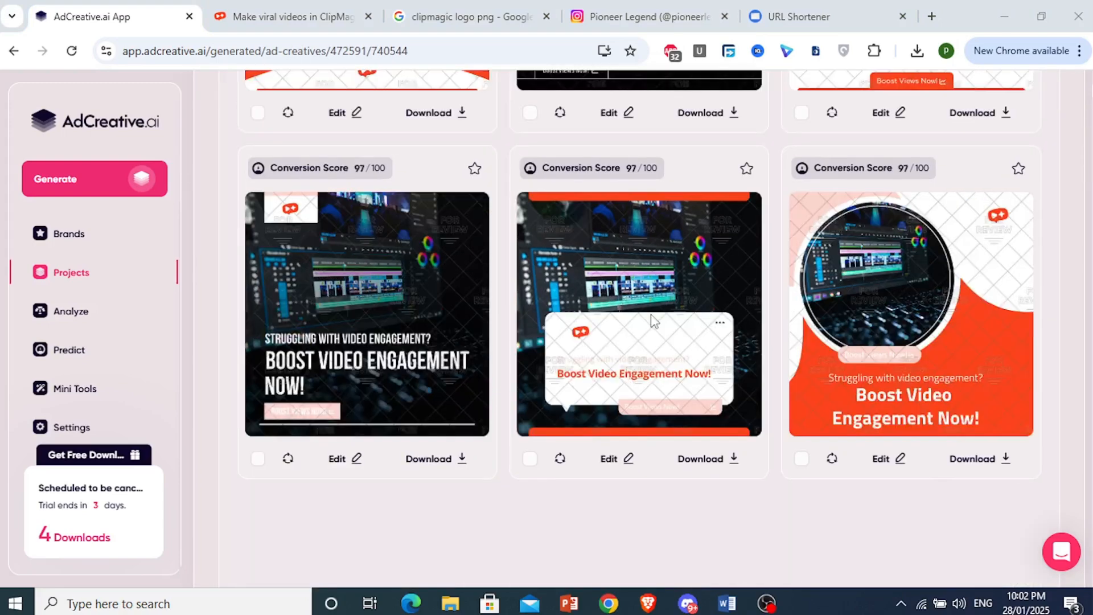
scroll(651, 318, "down", 3)
scroll(537, 415, "down", 6)
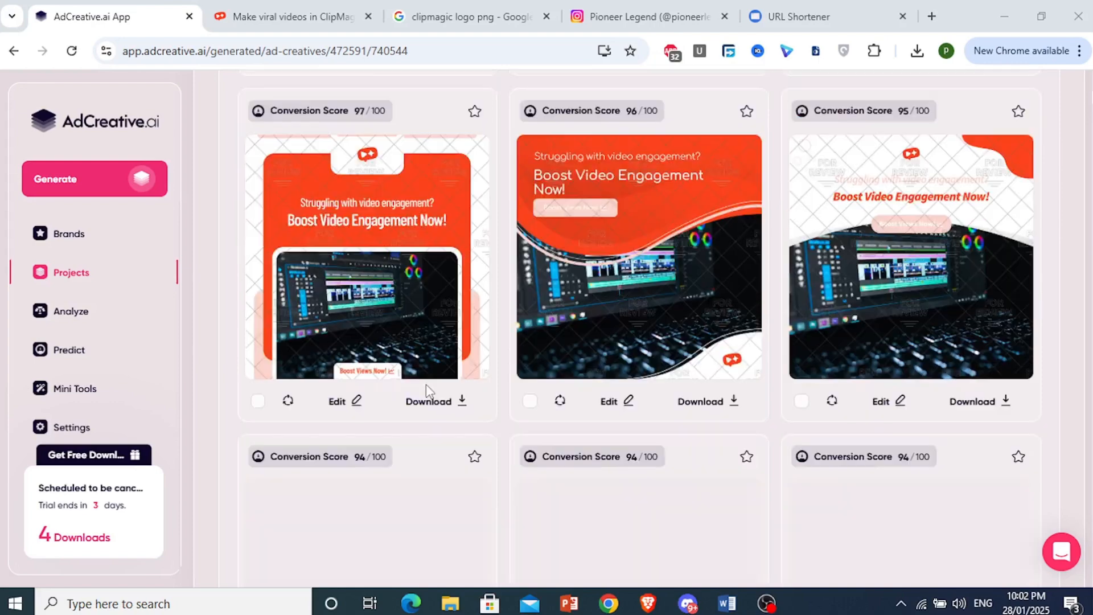
scroll(430, 391, "down", 2)
scroll(435, 389, "down", 7)
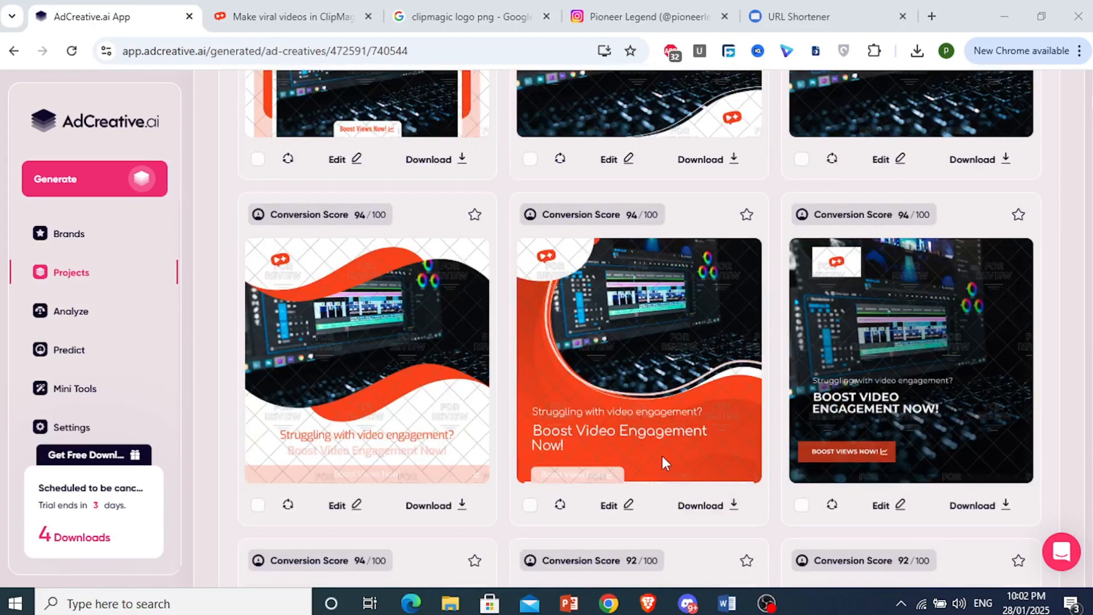
scroll(661, 463, "down", 15)
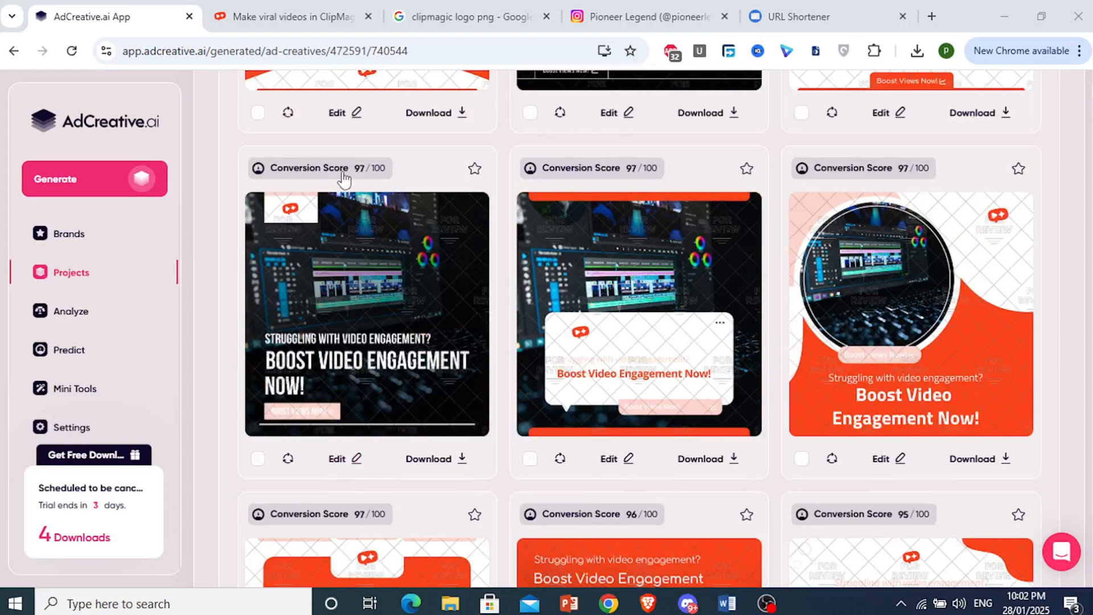
Compare the top-ranked ad creatives with the lower-scoring designs further down the results
scroll(344, 179, "up", 15)
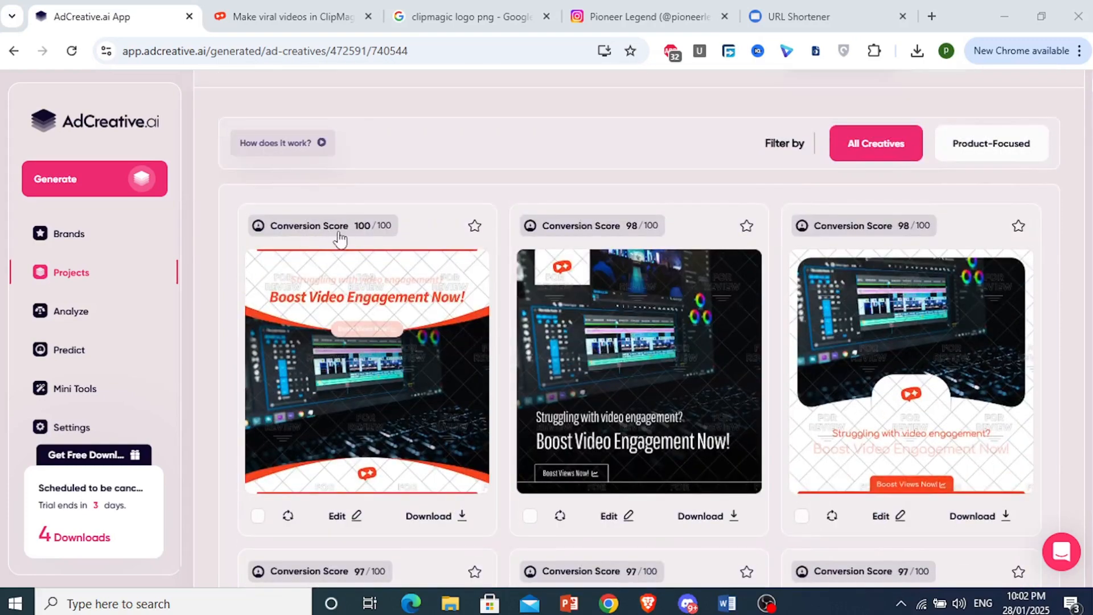
scroll(569, 225, "down", 5)
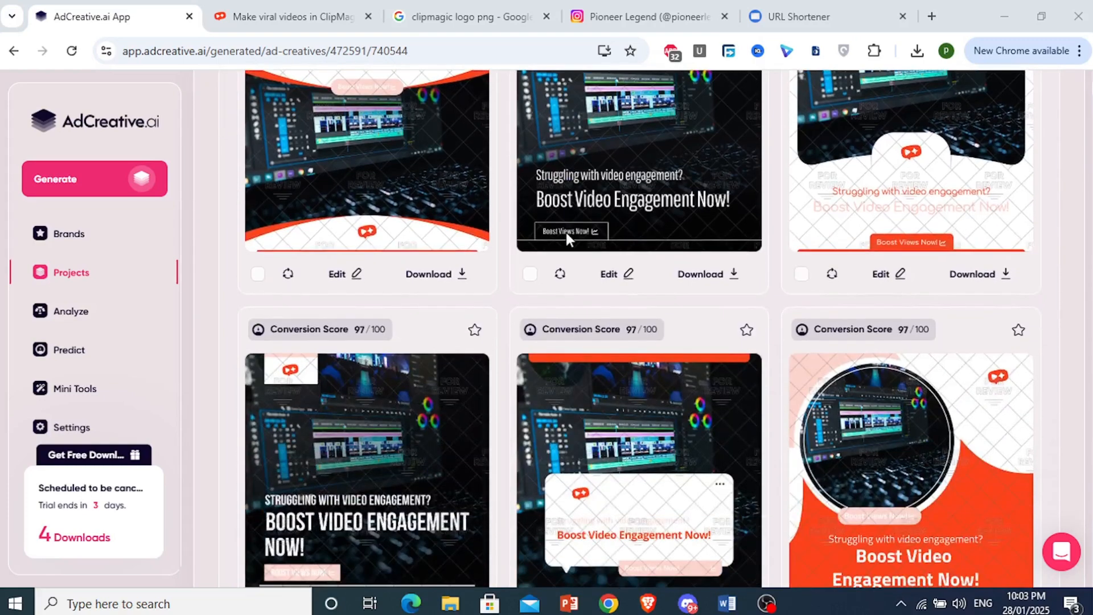
scroll(566, 232, "down", 3)
scroll(521, 326, "up", 4)
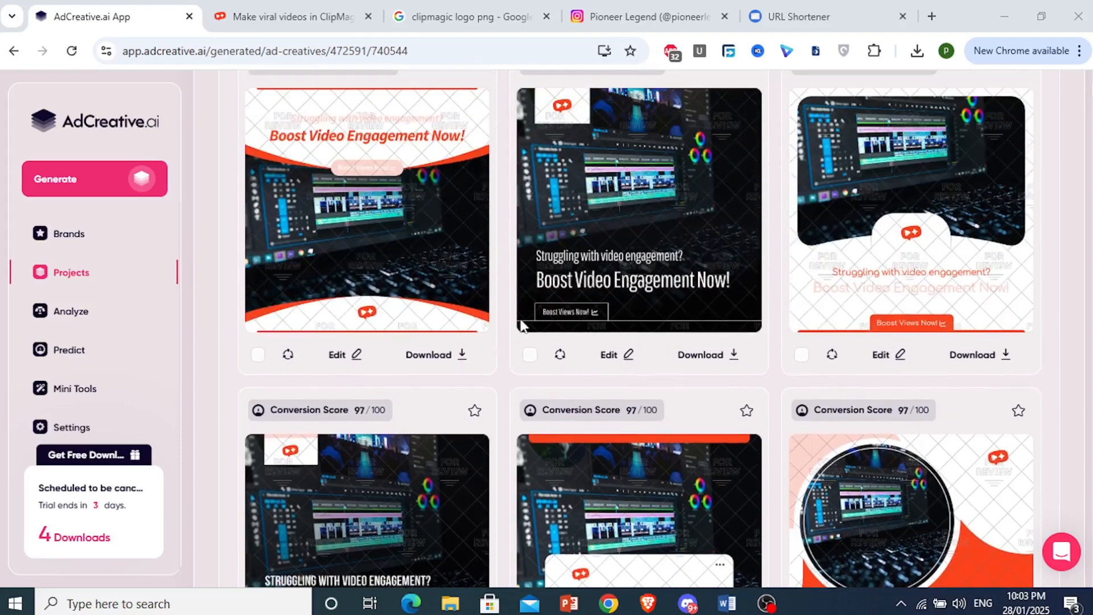
scroll(522, 325, "up", 1)
scroll(667, 307, "down", 11)
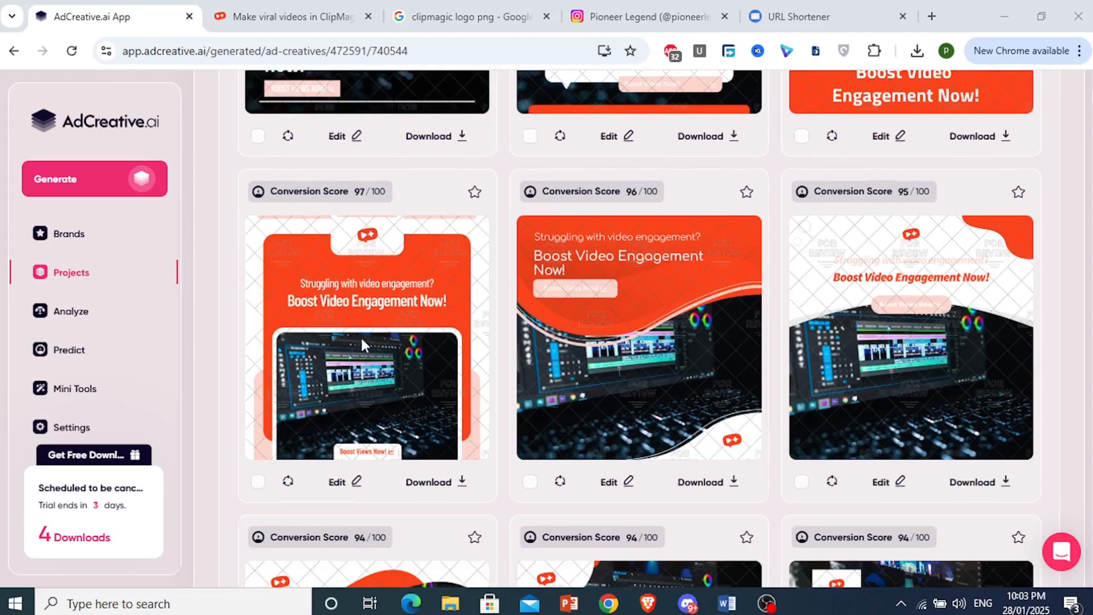
Download the creative with the orange wave header and a 96 conversion score, and open its editing options
scroll(361, 336, "down", 2)
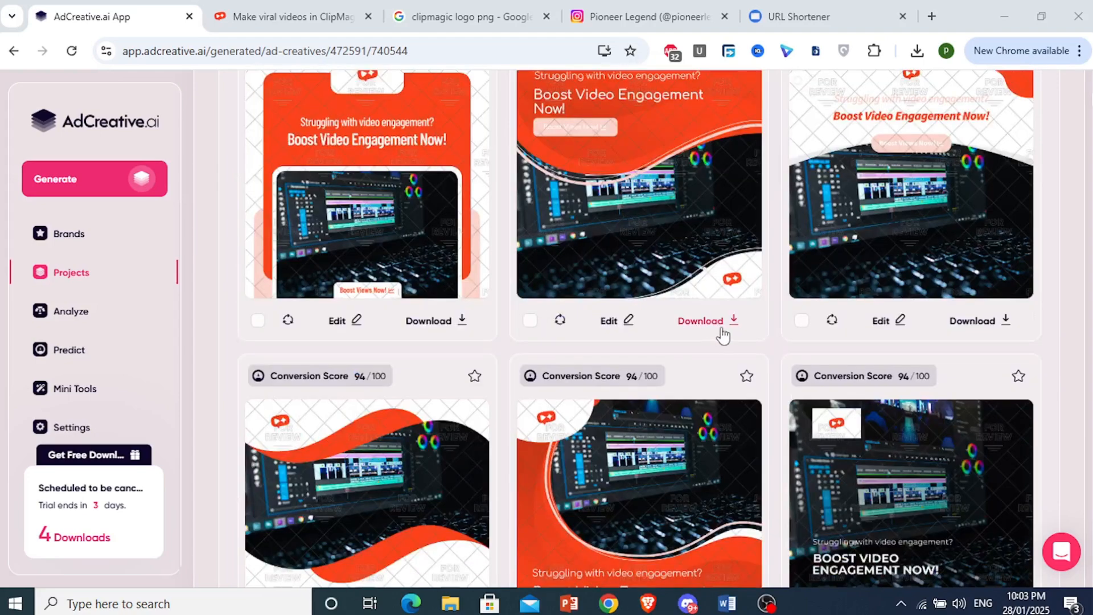
left_click(610, 322)
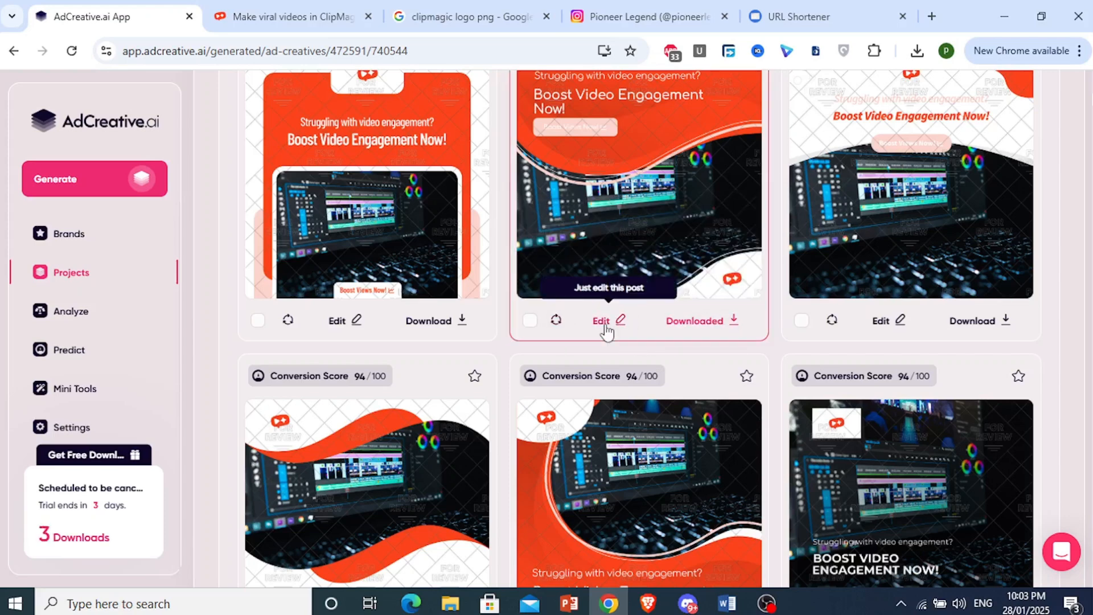
left_click(603, 323)
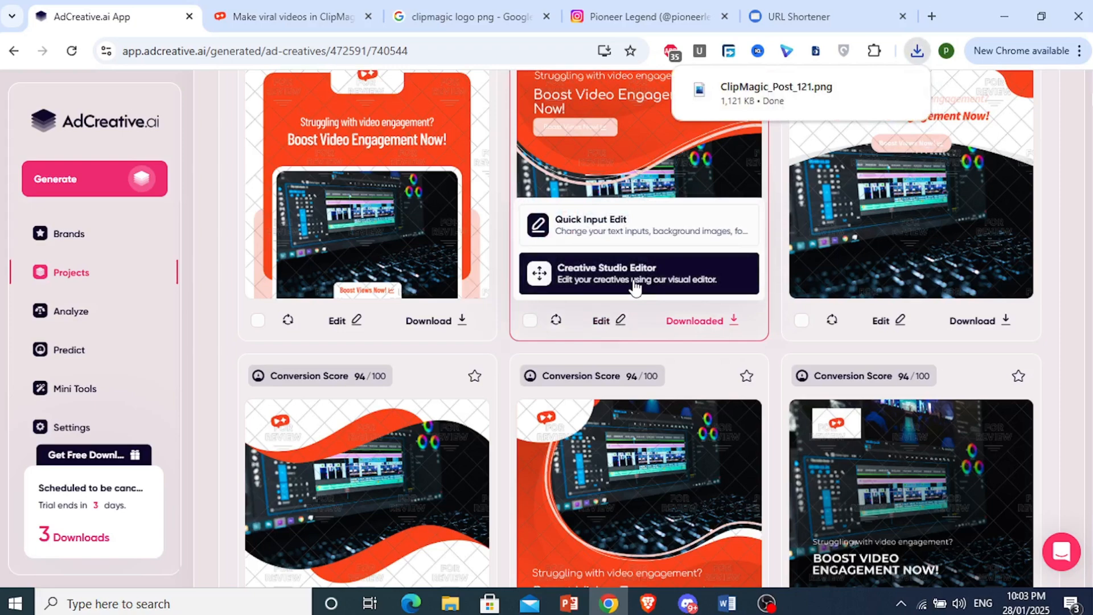
Open the downloaded ClipMagic_Post_121.png in the Photos viewer and return to the browser
mouse_move(732, 106)
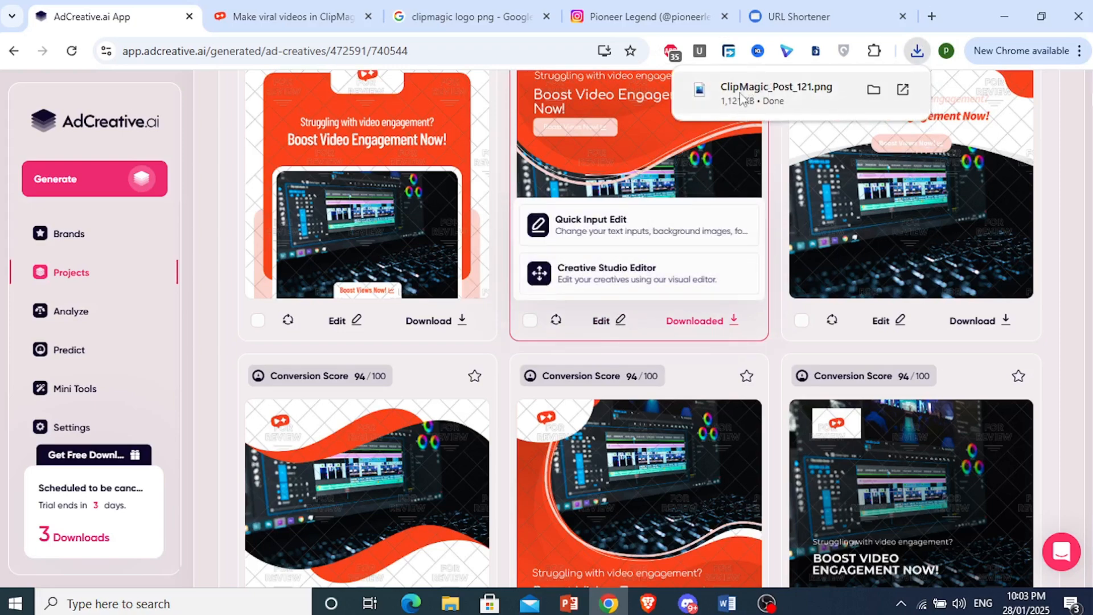
left_click(742, 98)
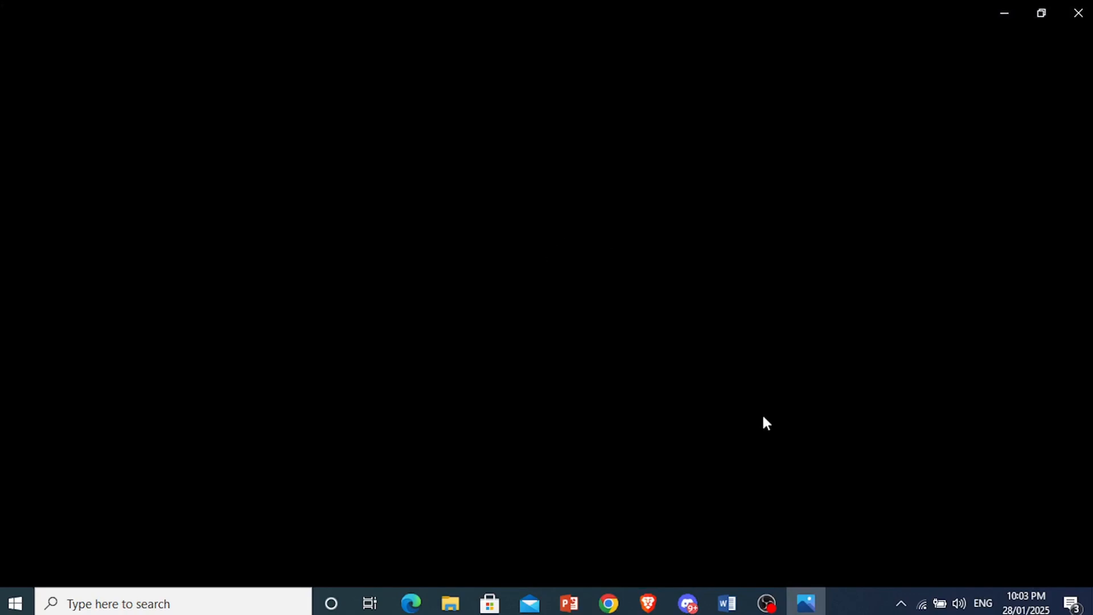
left_click(821, 607)
left_click(822, 608)
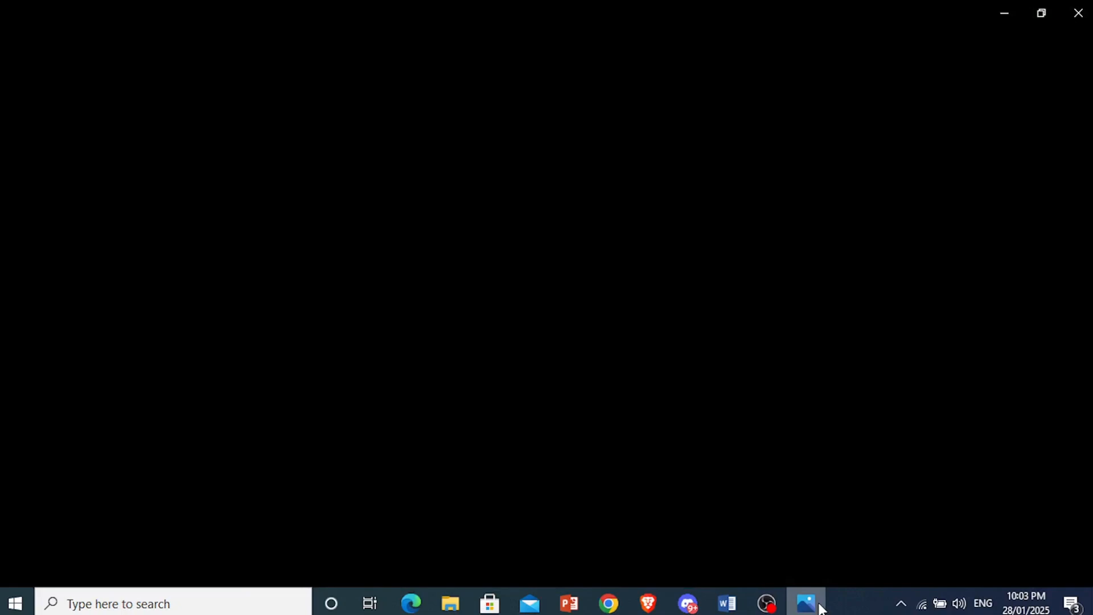
left_click(822, 608)
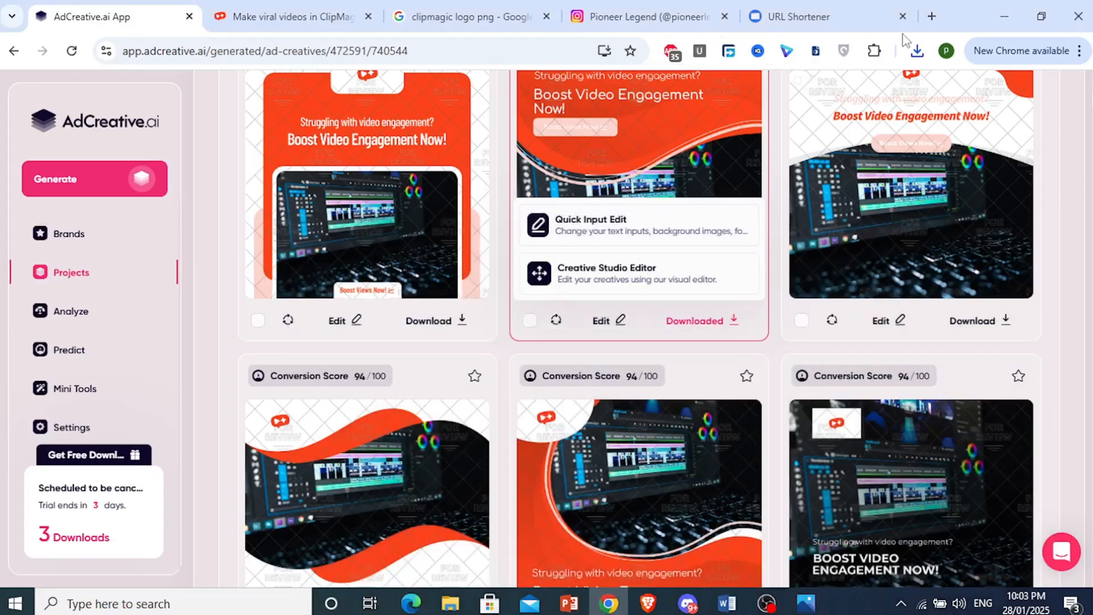
Open ClipMagic_Post_121.png in its own browser tab and inspect it at full size and fitted to the window
left_click(917, 51)
left_click_drag(825, 113, 975, 8)
scroll(498, 268, "up", 1)
scroll(498, 268, "down", 6)
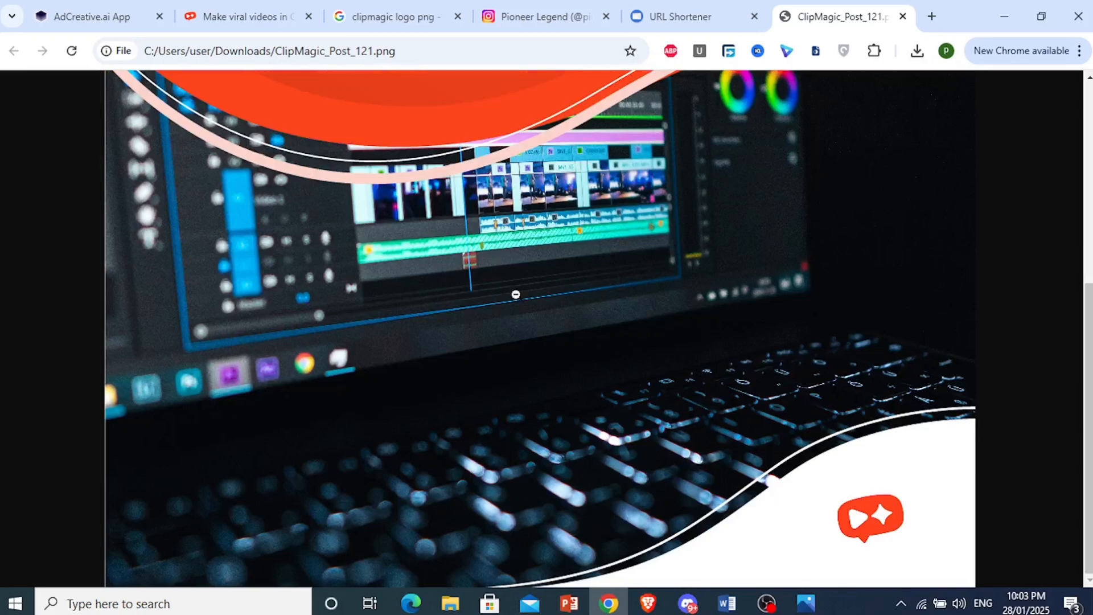
left_click(516, 295)
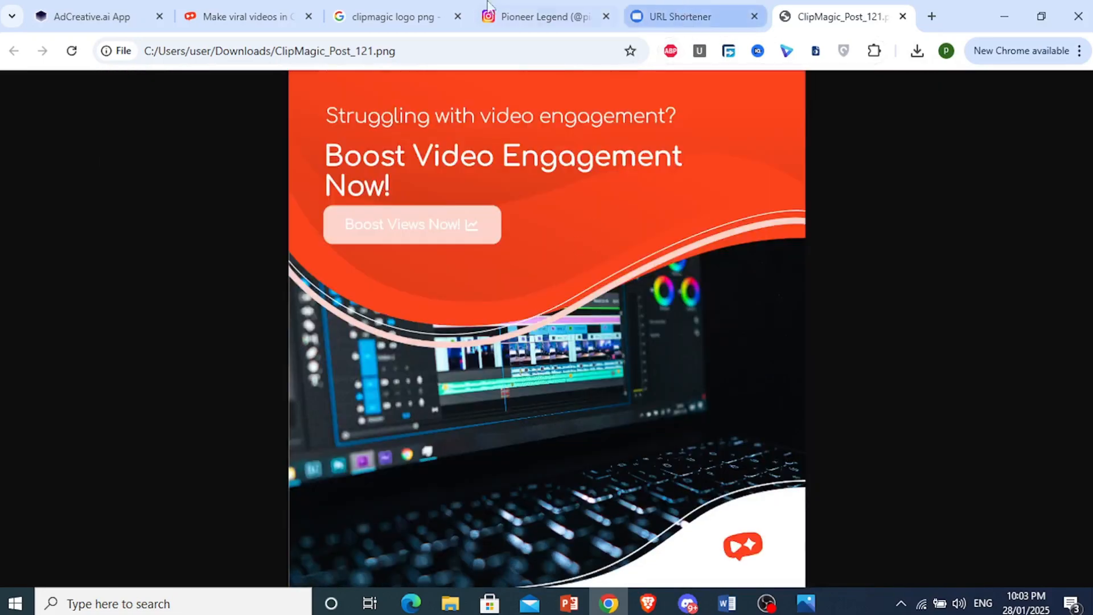
View the ClipMagic homepage and the downloaded creative in Photos, ending on the homepage
left_click(210, 11)
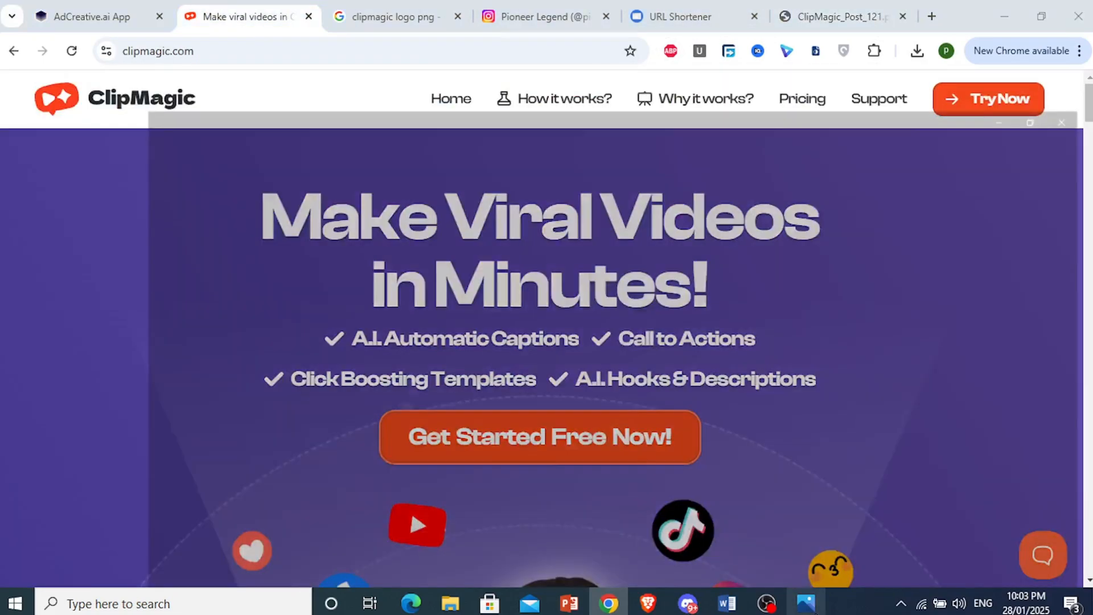
left_click(811, 608)
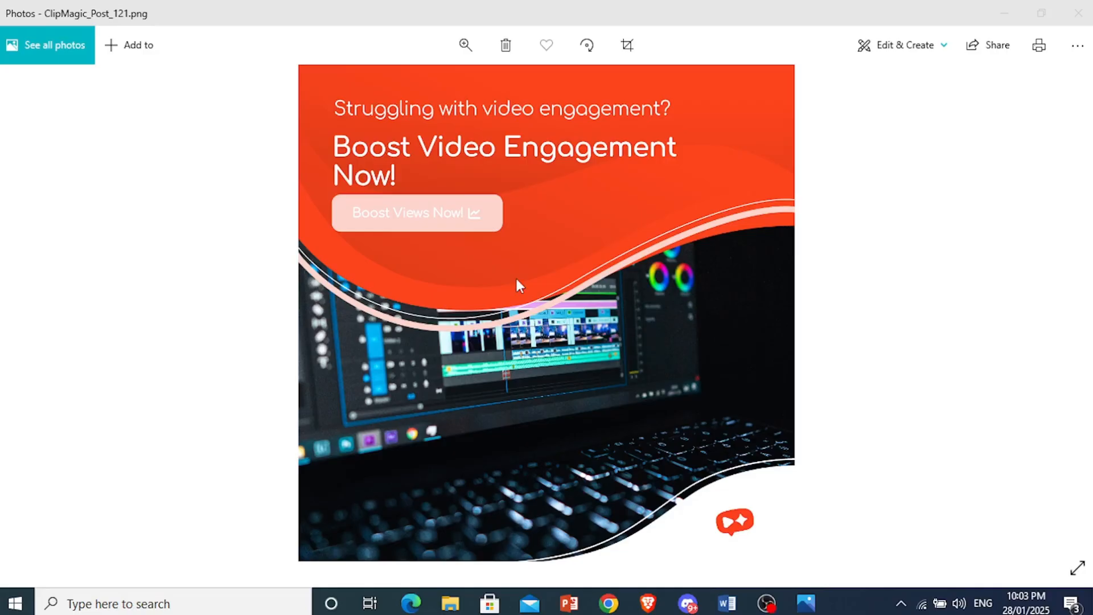
left_click(824, 608)
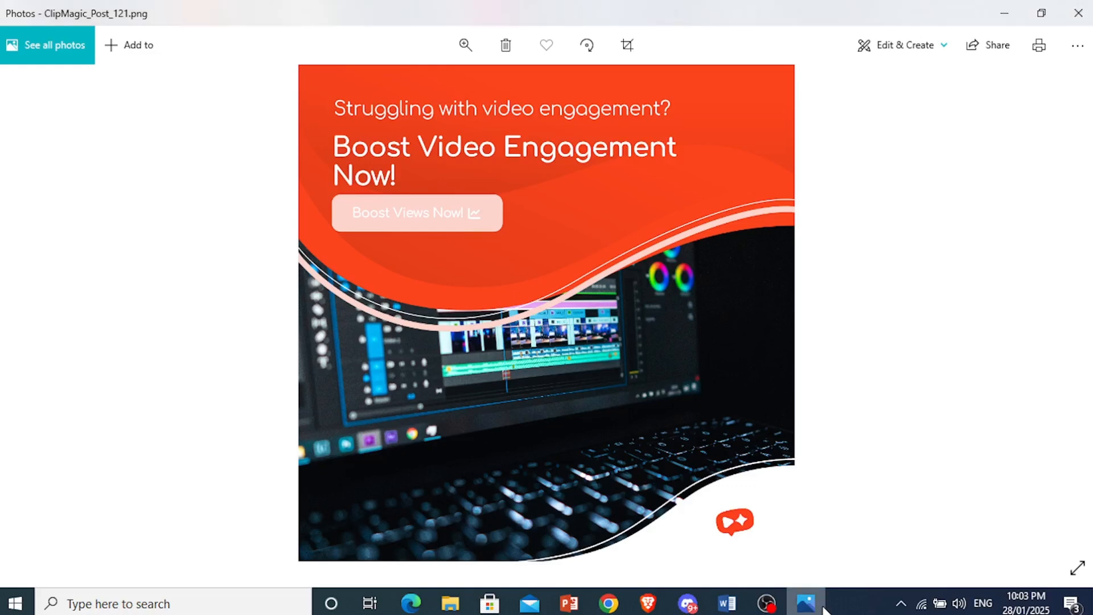
left_click(824, 608)
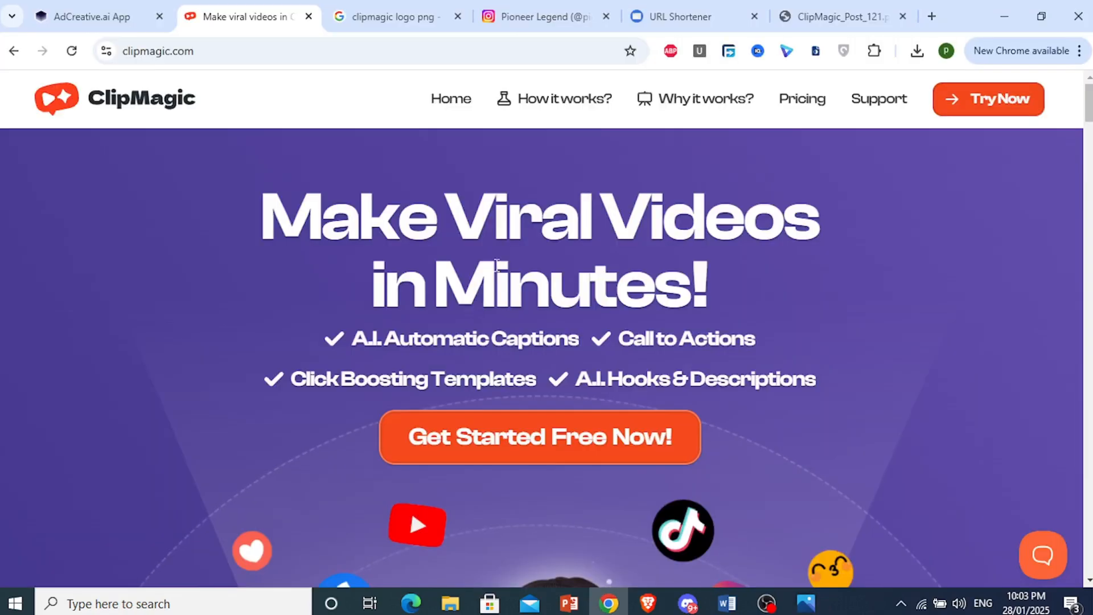
Switch to the Instagram profile and view the published "Boost Video Engagement Fast" ad post, closing it again
left_click(574, 8)
scroll(457, 276, "down", 3)
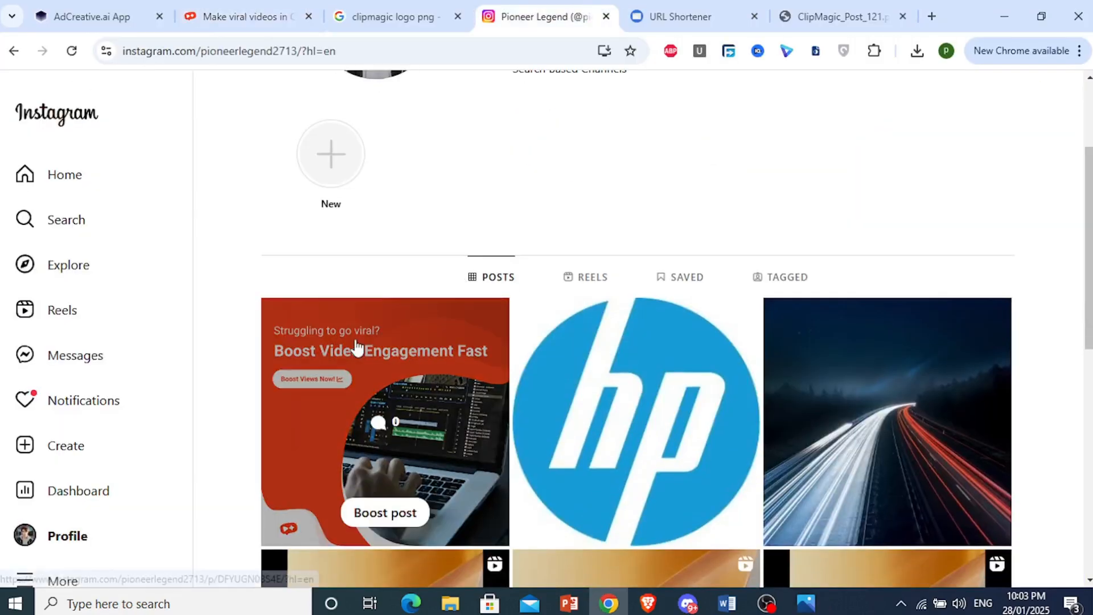
scroll(356, 346, "down", 1)
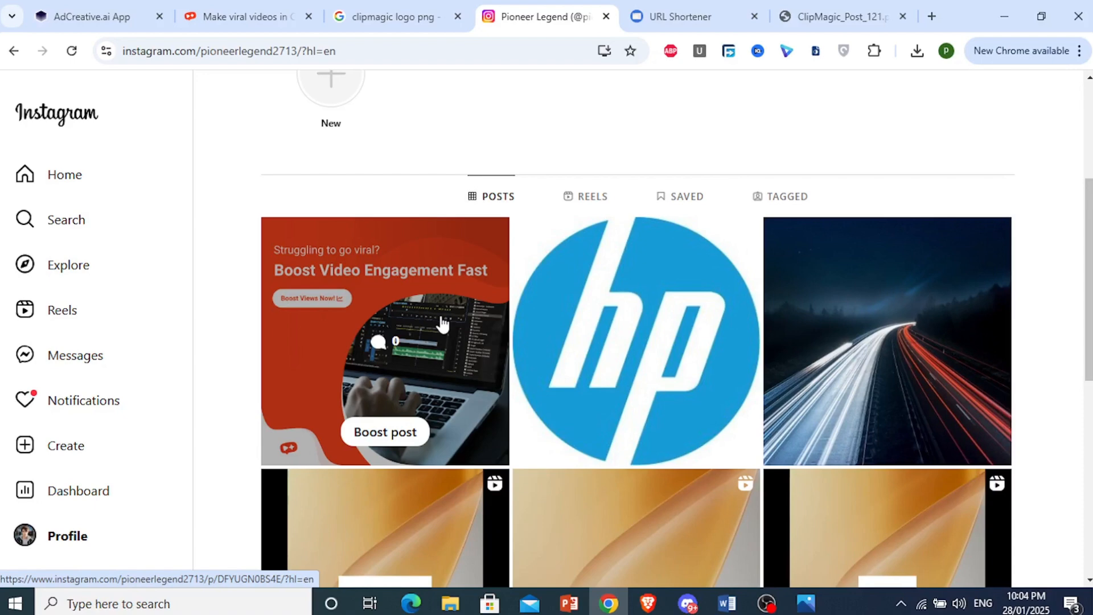
left_click(443, 323)
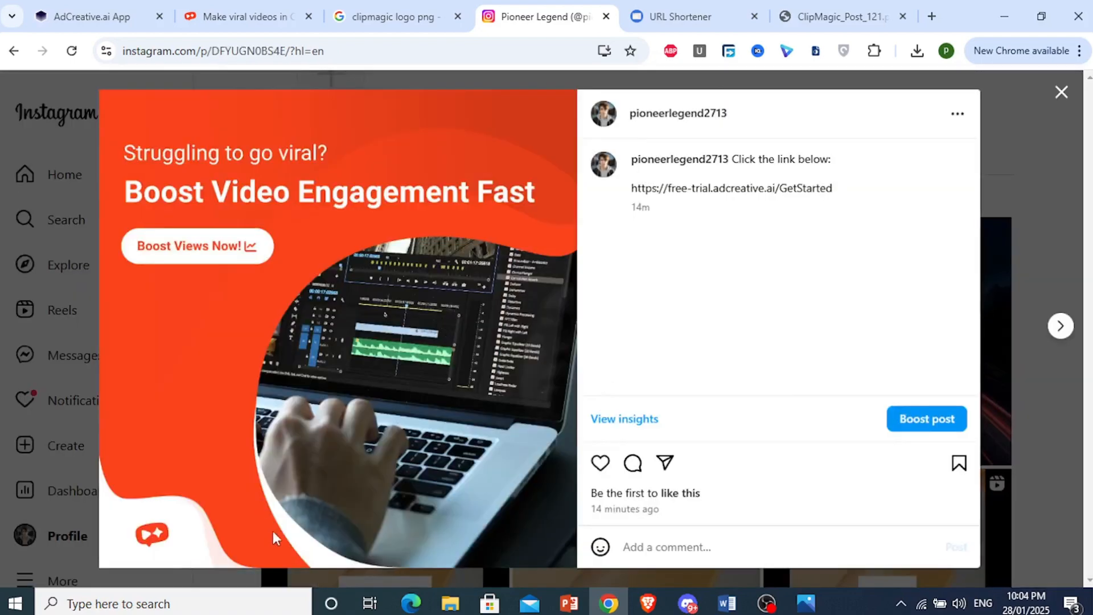
left_click(1060, 93)
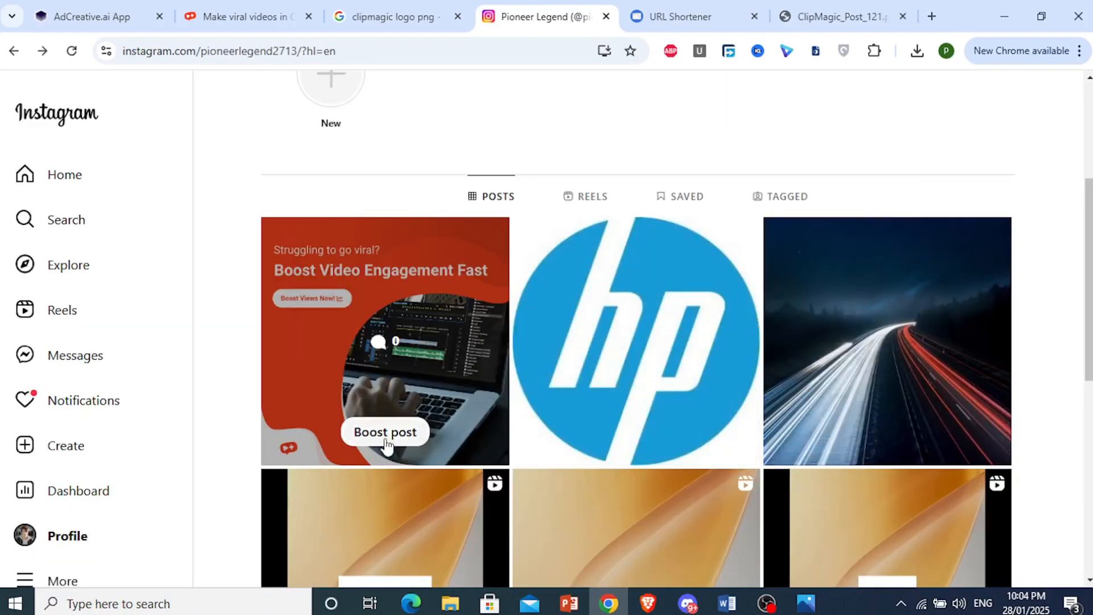
Reopen the "Boost Video Engagement Fast" post on Instagram and copy its link
left_click(420, 389)
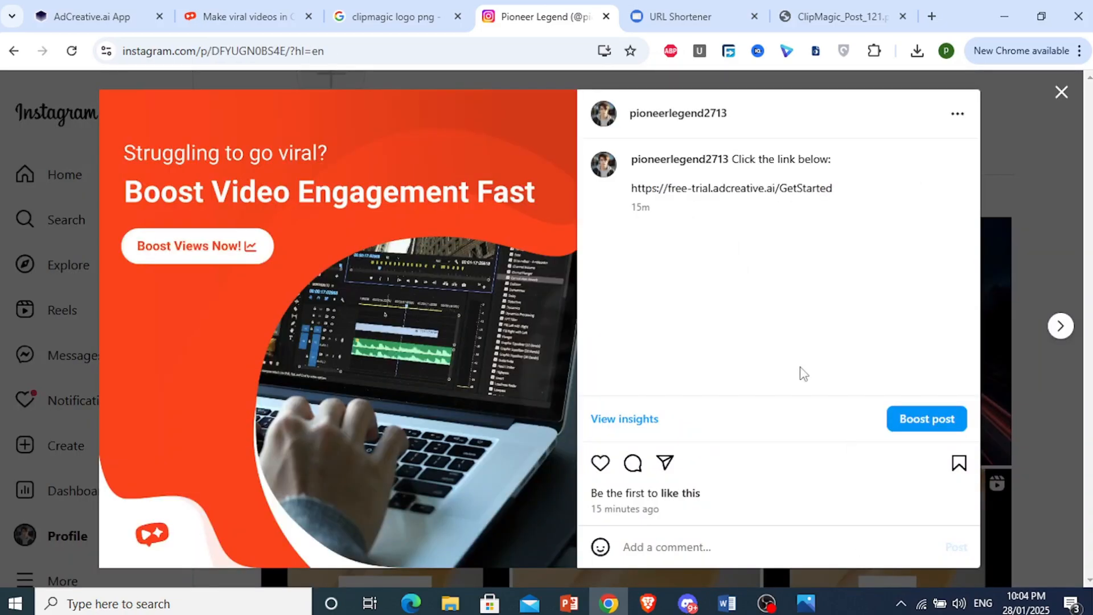
left_click(958, 115)
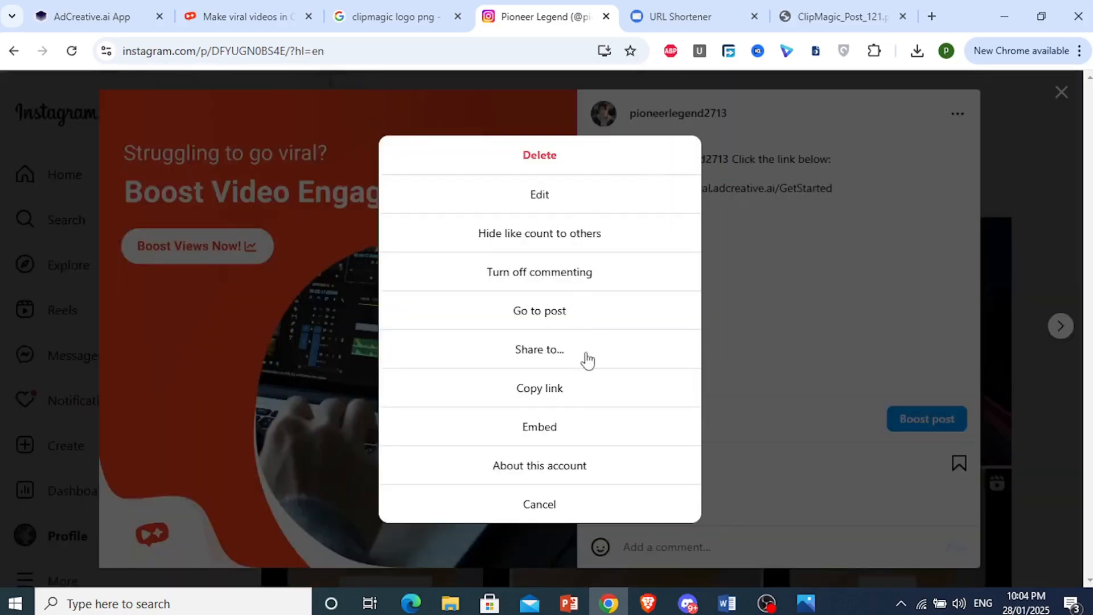
left_click(563, 385)
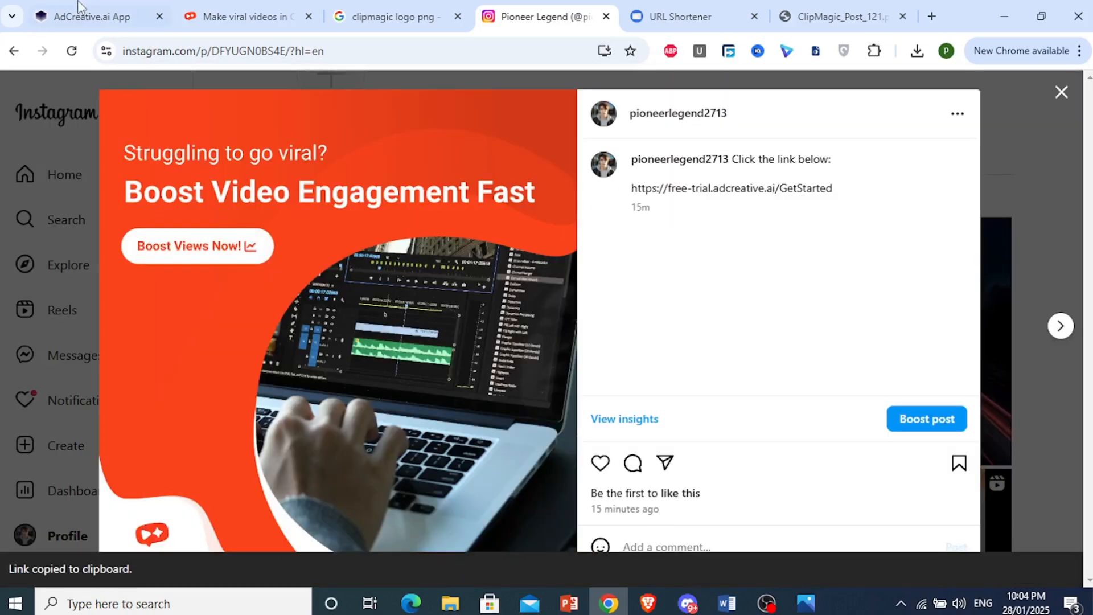
Switch to the ShortURL site and shorten the copied Instagram post link
left_click(85, 16)
key("ctrl+5")
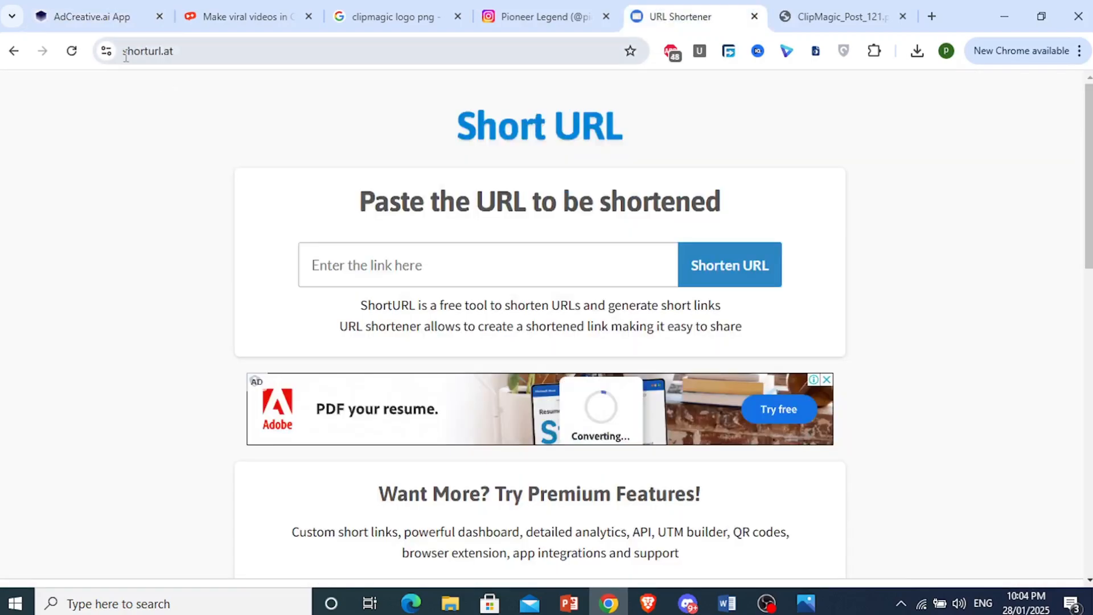
left_click(450, 268)
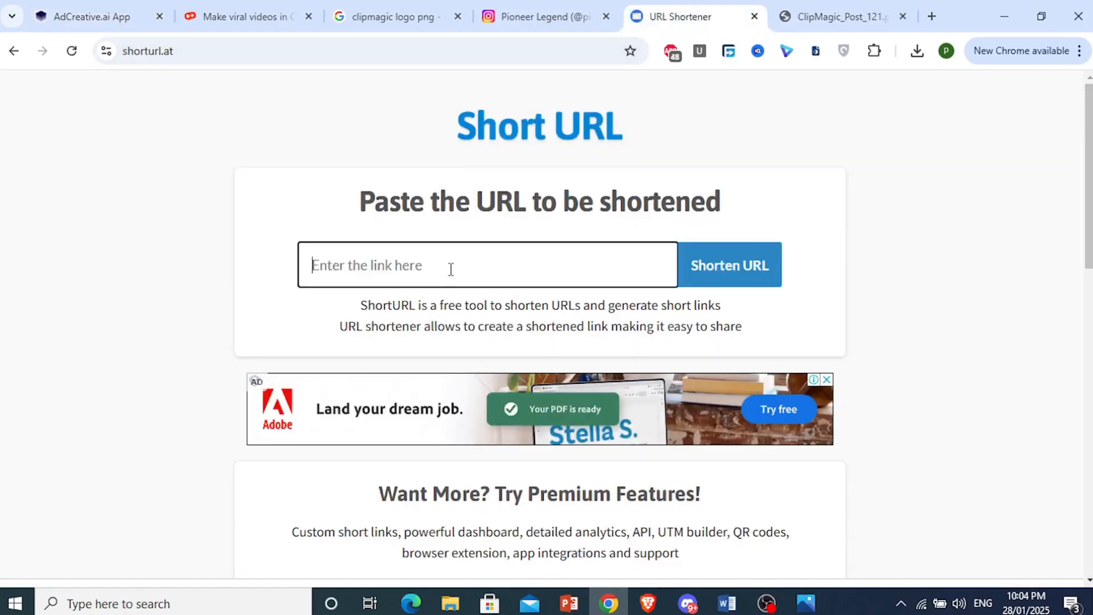
key("ctrl+v")
left_click(739, 272)
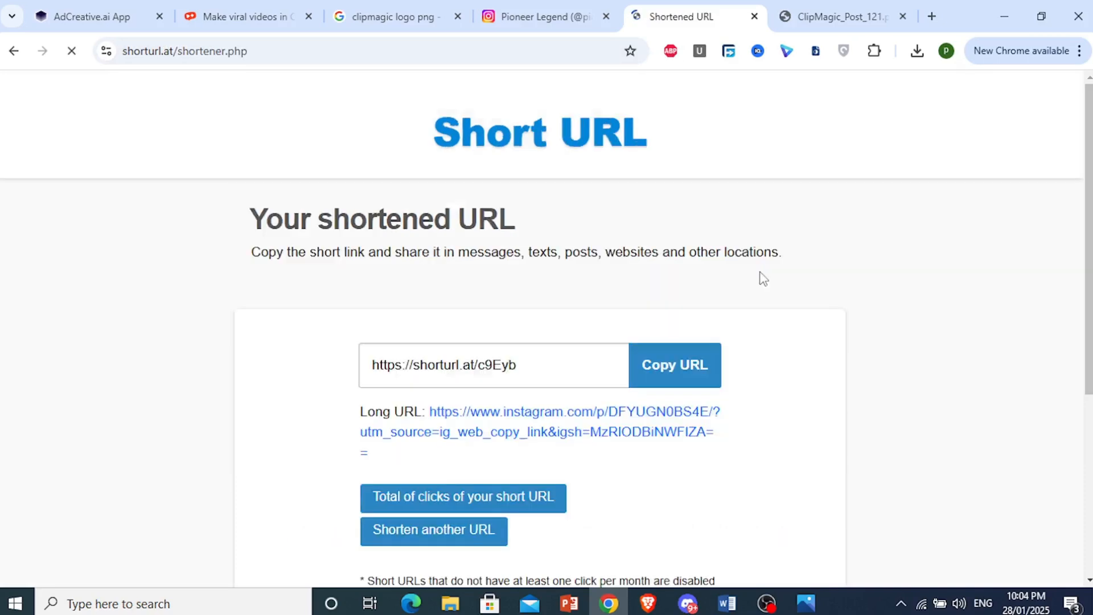
Copy the shortened URL and look over the social network sharing options below it
scroll(695, 269, "down", 1)
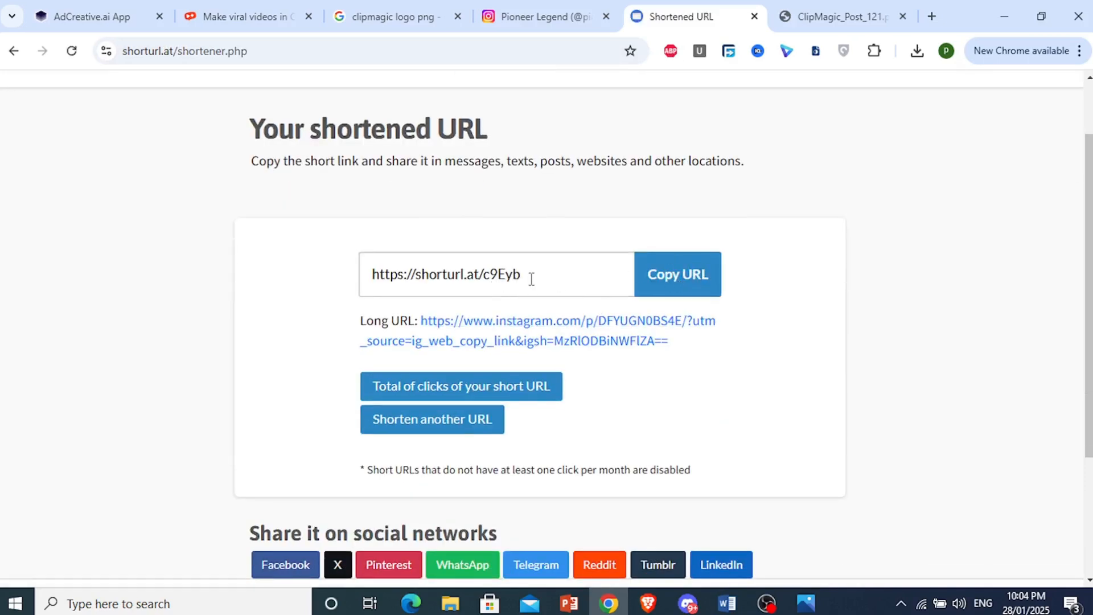
left_click_drag(531, 279, 325, 278)
left_click(691, 281)
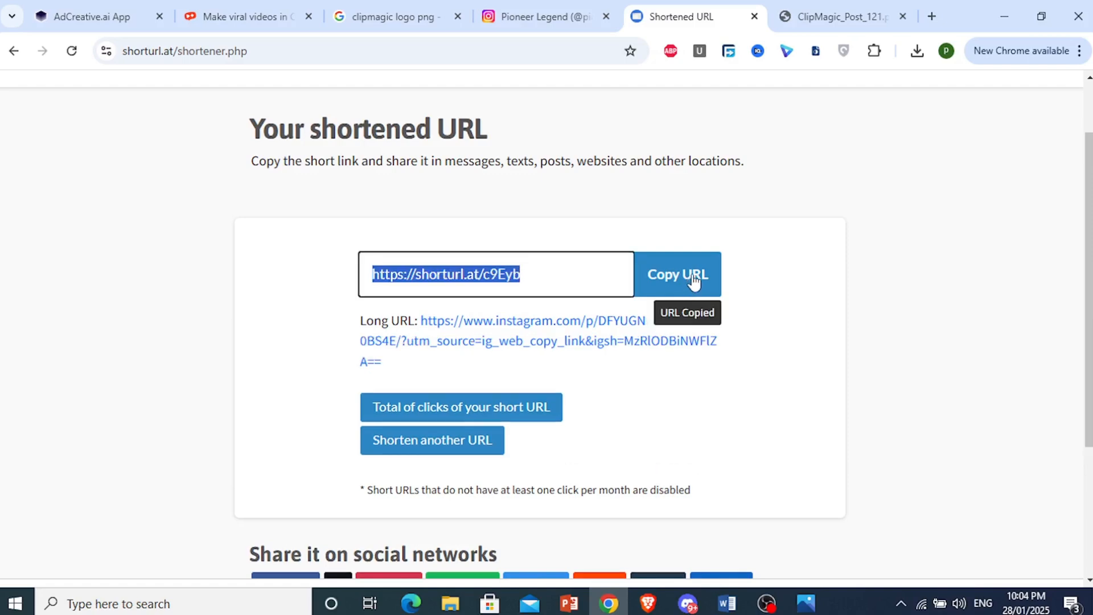
scroll(645, 312, "down", 3)
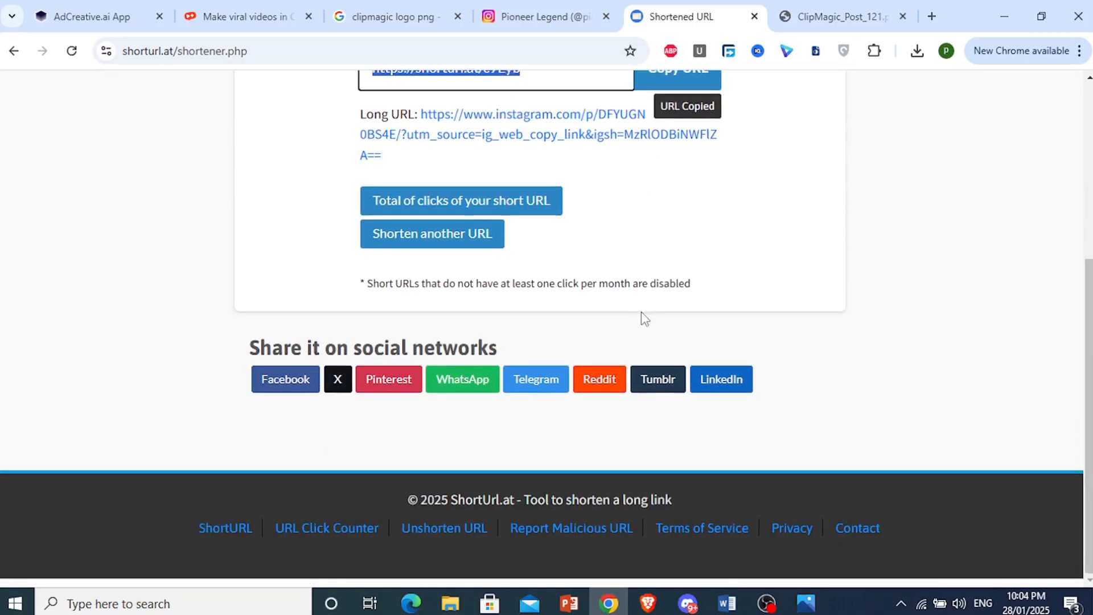
scroll(642, 312, "up", 4)
left_click(861, 605)
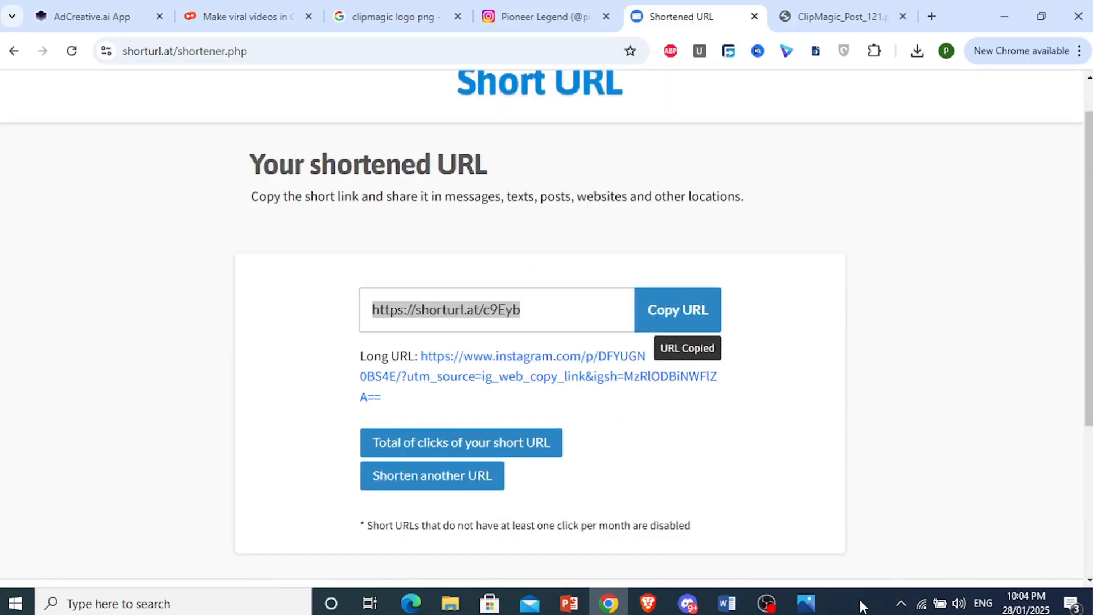